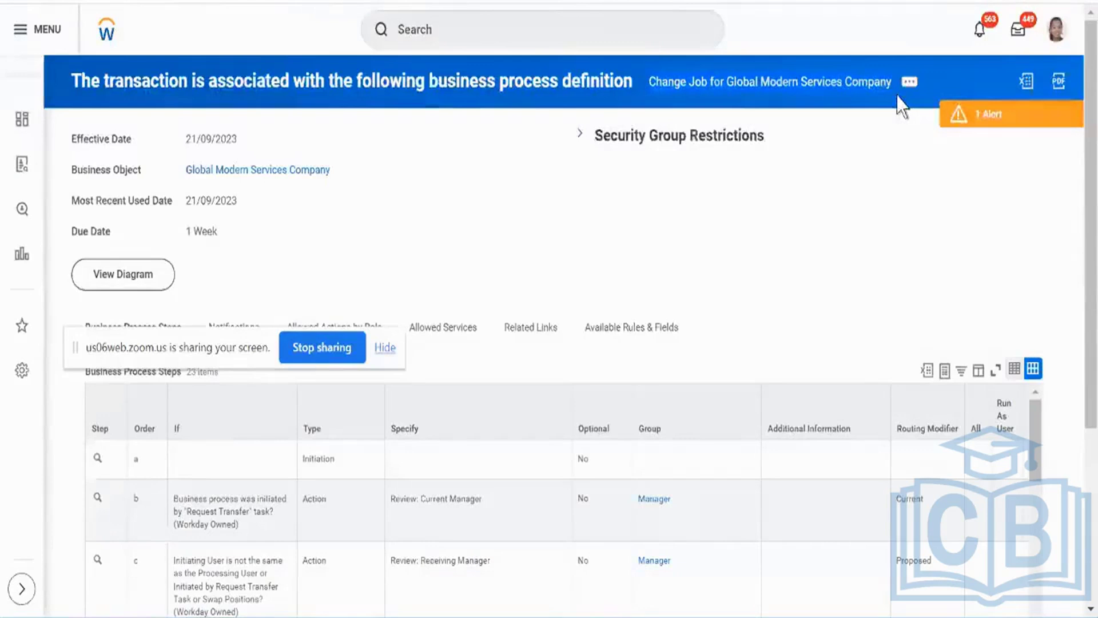
Scroll through the Change Job business process steps table for Global Modern Services Company
{"action": "scroll", "coordinate": [1079, 363], "scroll_direction": "down", "scroll_amount": 5}
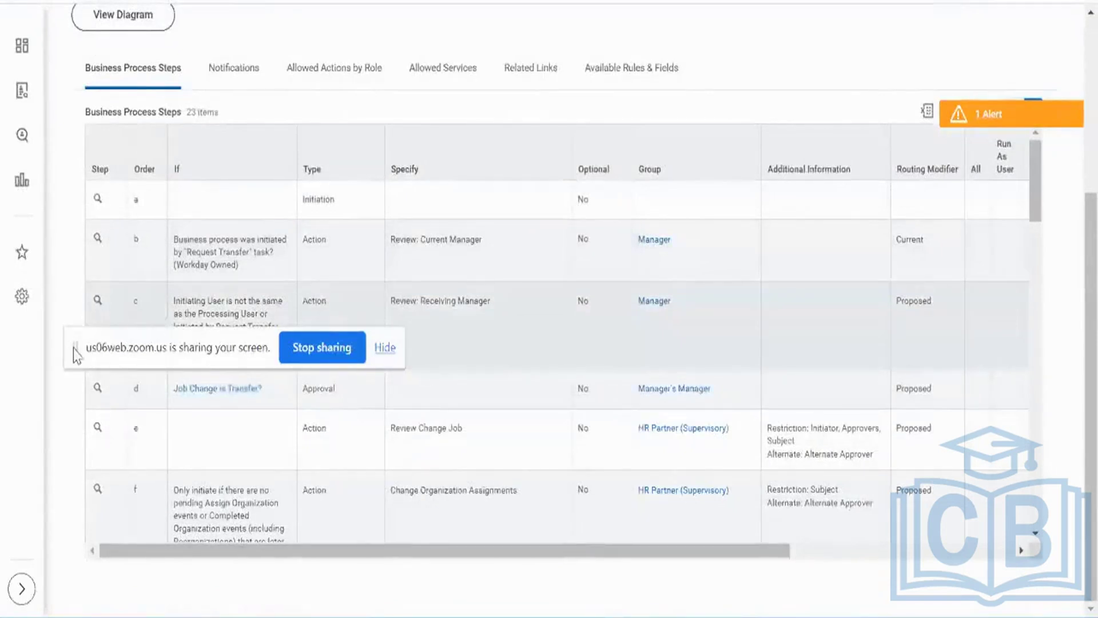
{"action": "left_click_drag", "start_coordinate": [75, 350], "coordinate": [262, 111]}
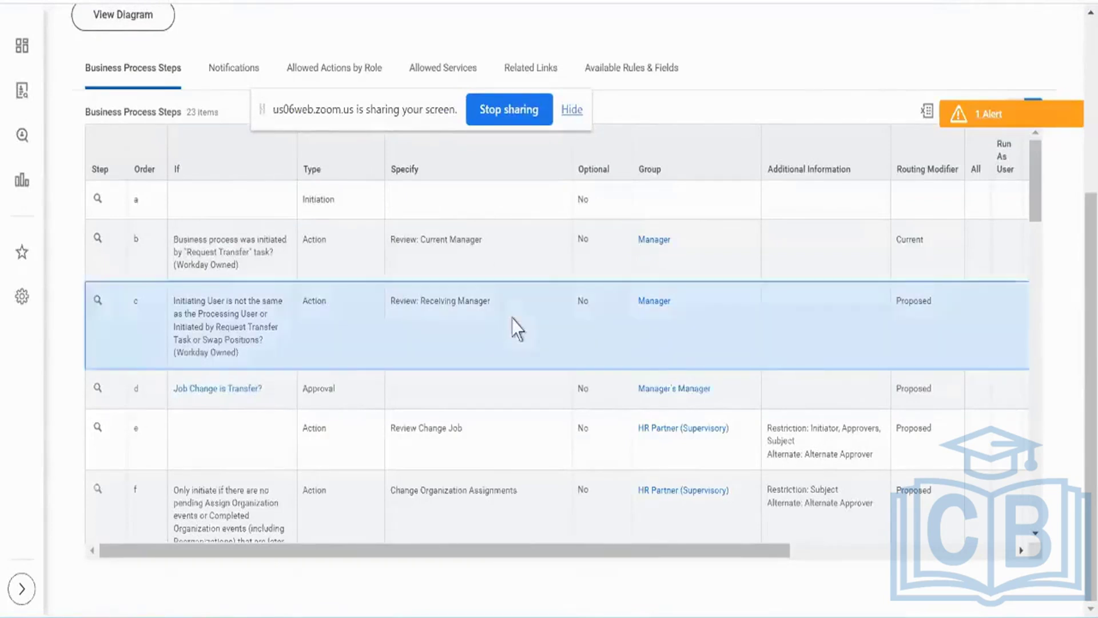
{"action": "scroll", "coordinate": [512, 318], "scroll_direction": "down", "scroll_amount": 6}
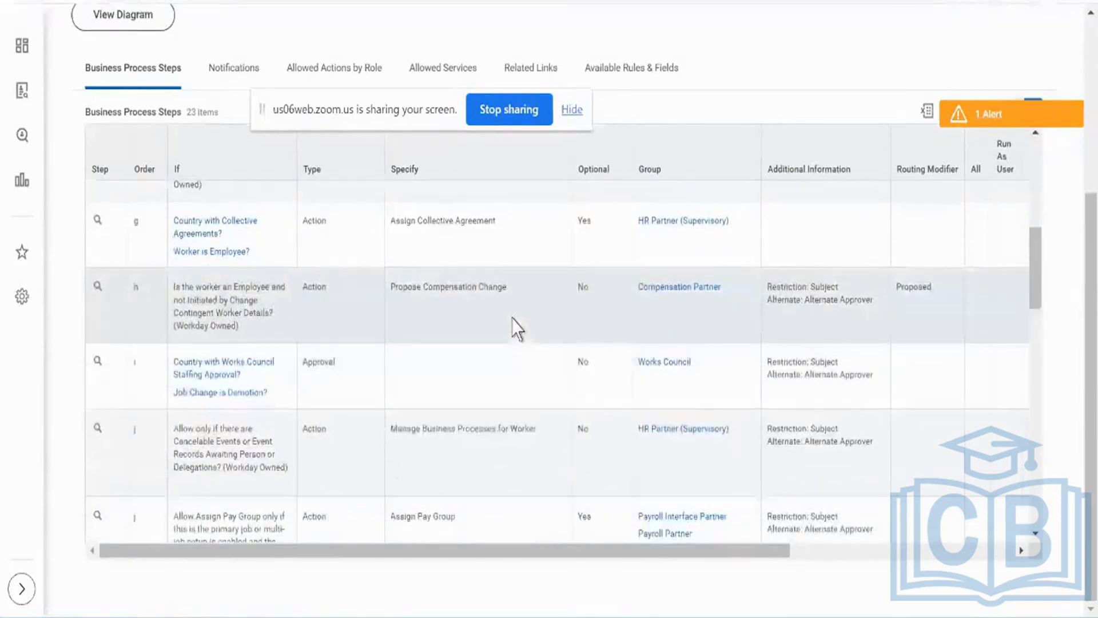
{"action": "scroll", "coordinate": [518, 329], "scroll_direction": "down", "scroll_amount": 1}
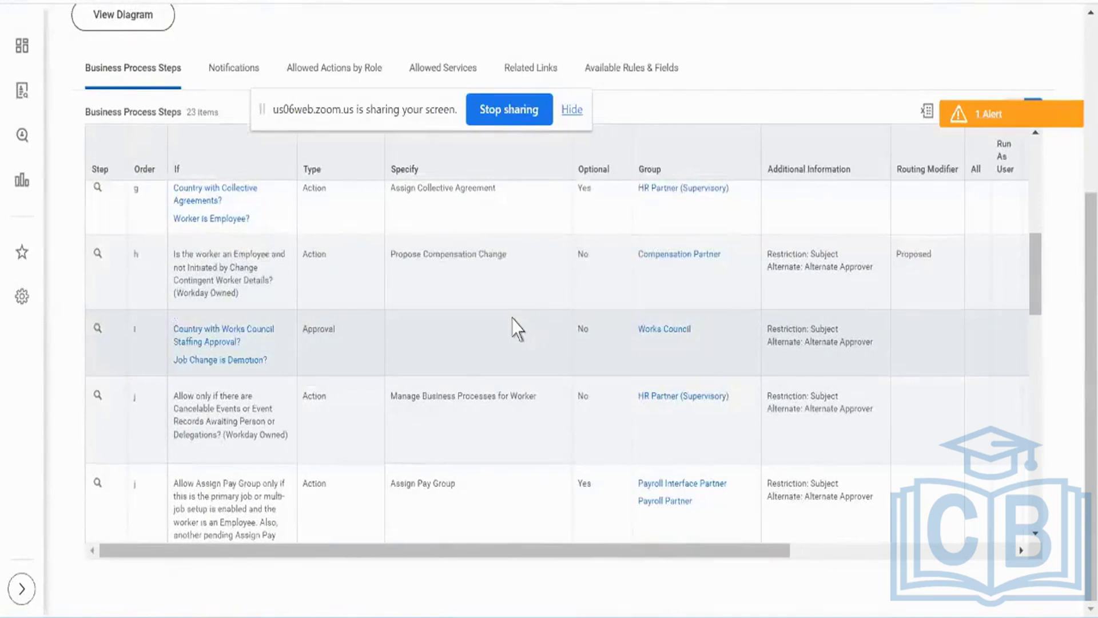
{"action": "scroll", "coordinate": [512, 318], "scroll_direction": "up", "scroll_amount": 10}
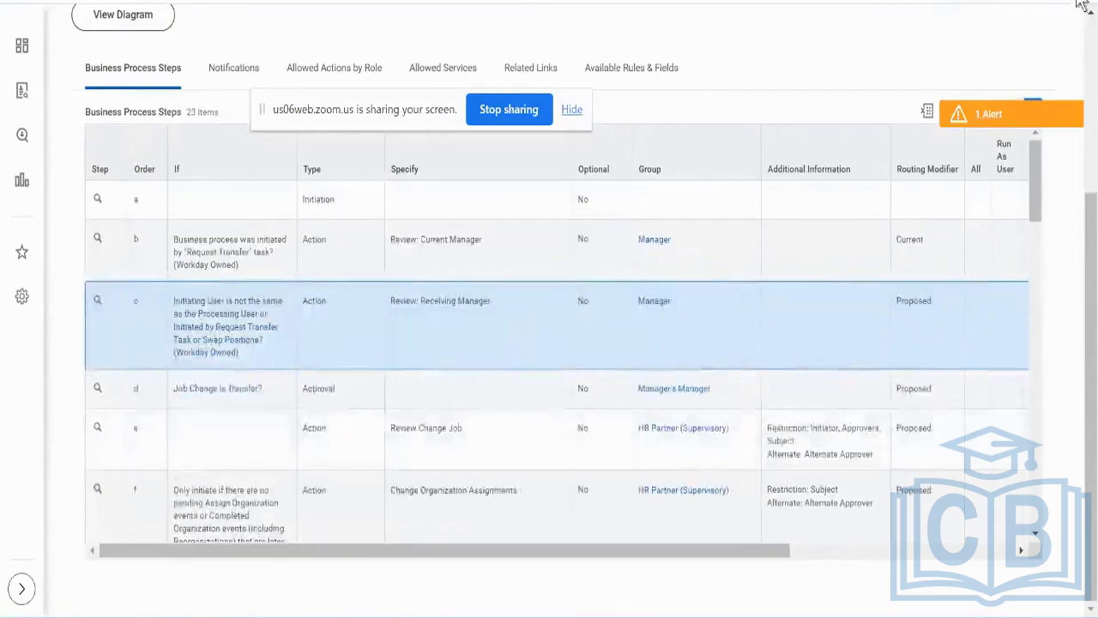
{"action": "scroll", "coordinate": [1074, 235], "scroll_direction": "up", "scroll_amount": 5}
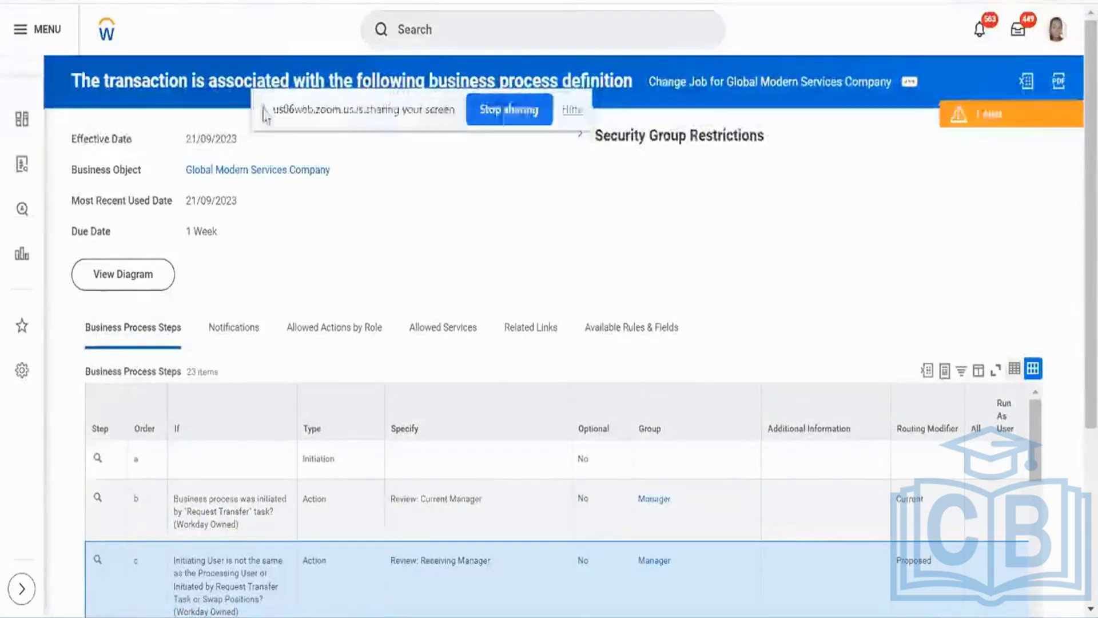
{"action": "left_click_drag", "start_coordinate": [274, 119], "coordinate": [799, 593]}
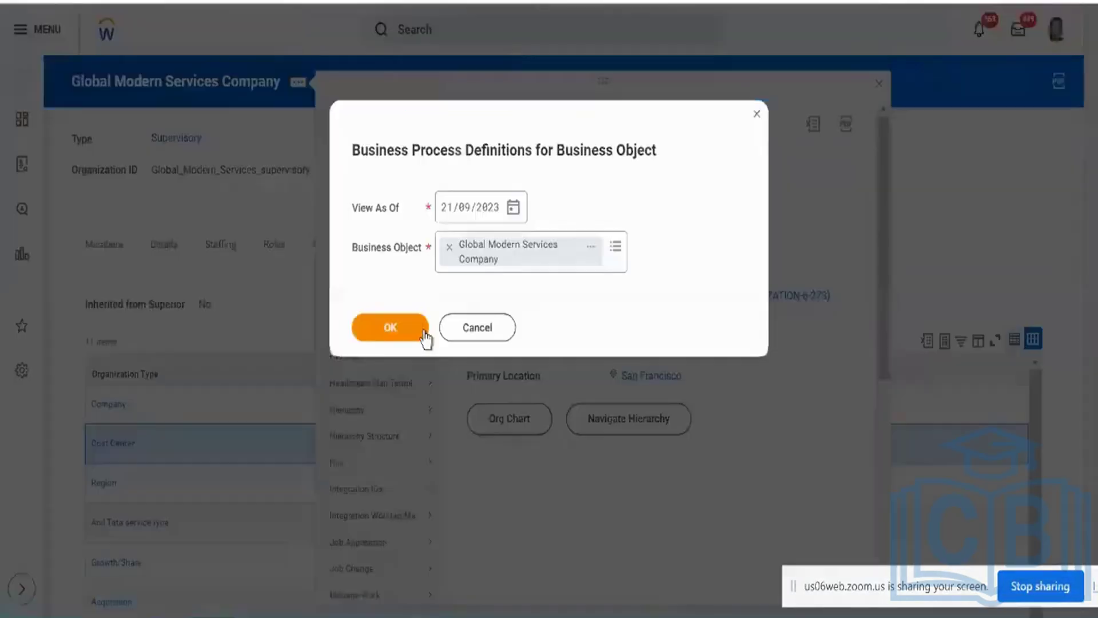
Submit the request and filter the Business Process Definition column to 'Hire for Global Modern Services Company'
{"action": "left_click", "coordinate": [423, 331]}
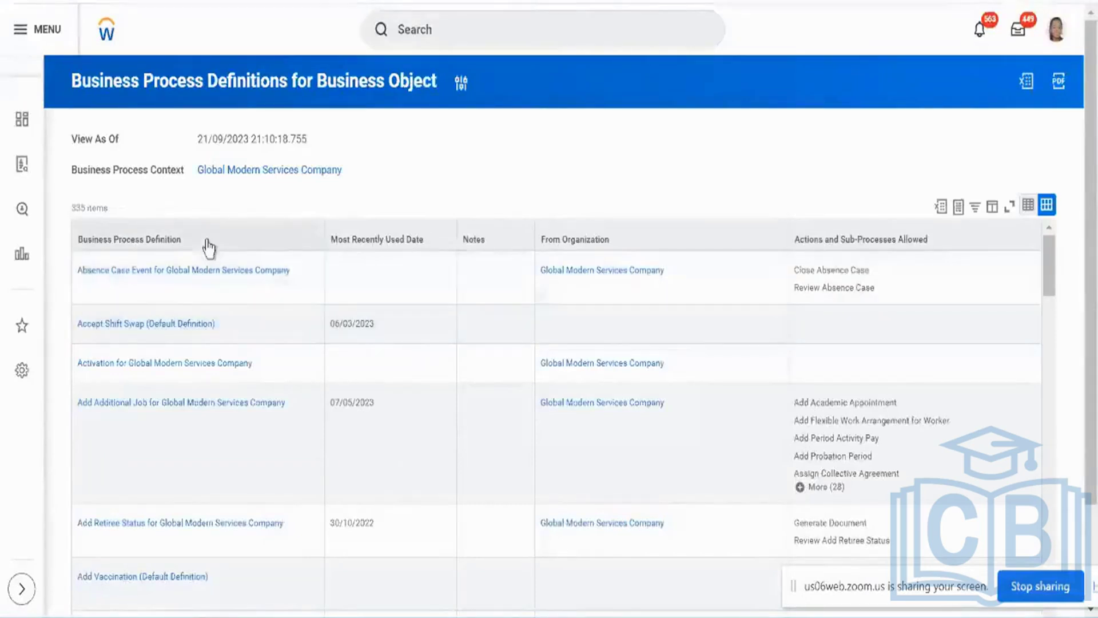
{"action": "left_click", "coordinate": [208, 247]}
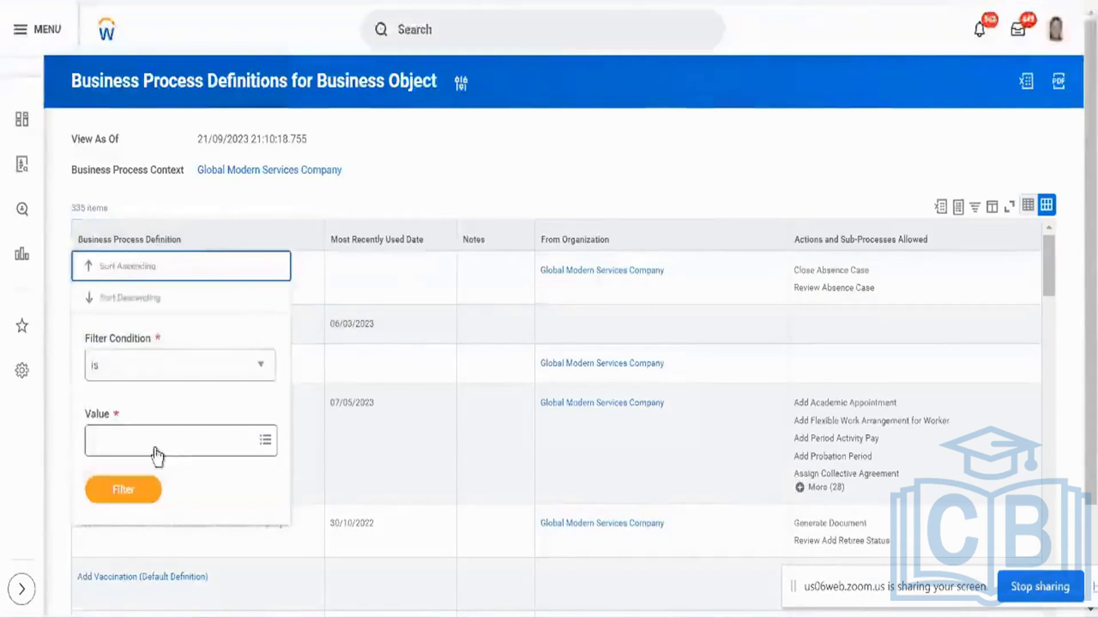
{"action": "left_click", "coordinate": [156, 446]}
{"action": "type", "text": "hire"}
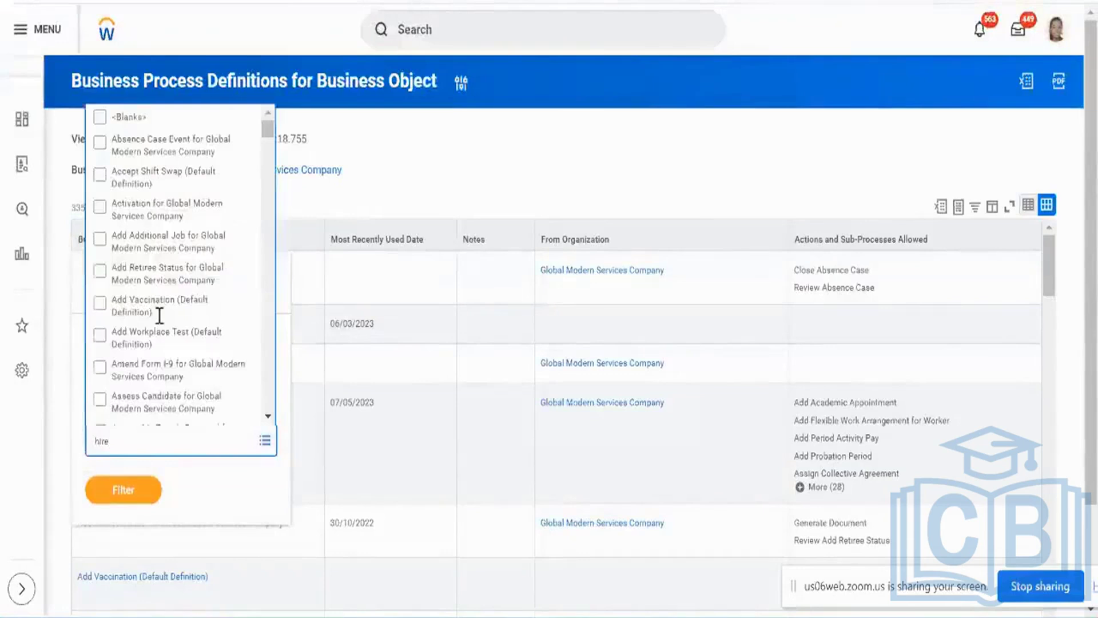
{"action": "key", "text": "Return"}
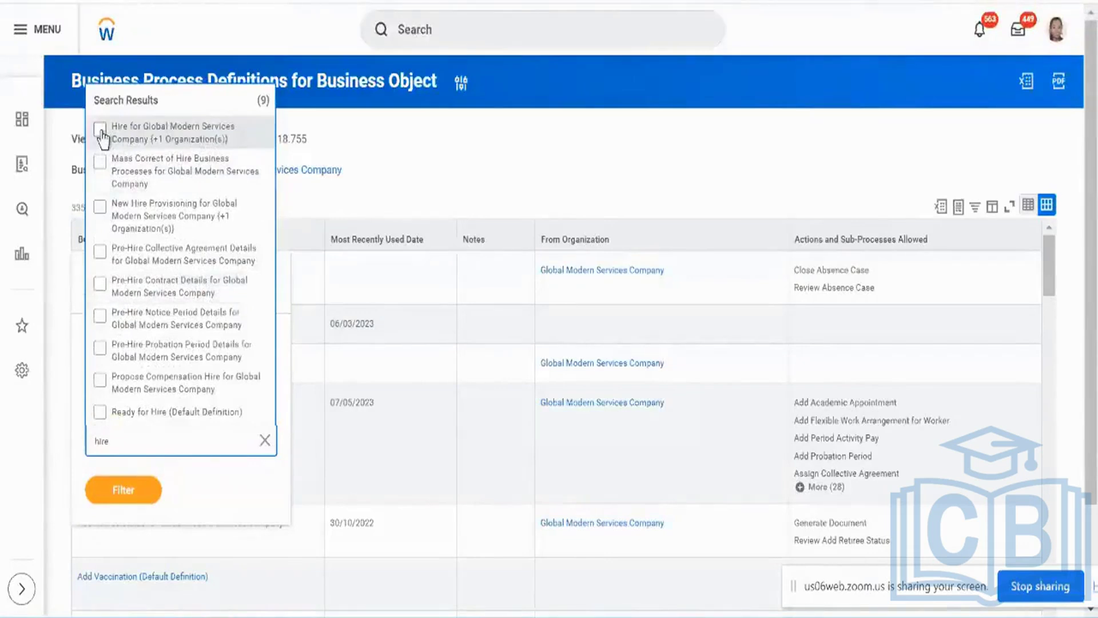
{"action": "left_click", "coordinate": [230, 140]}
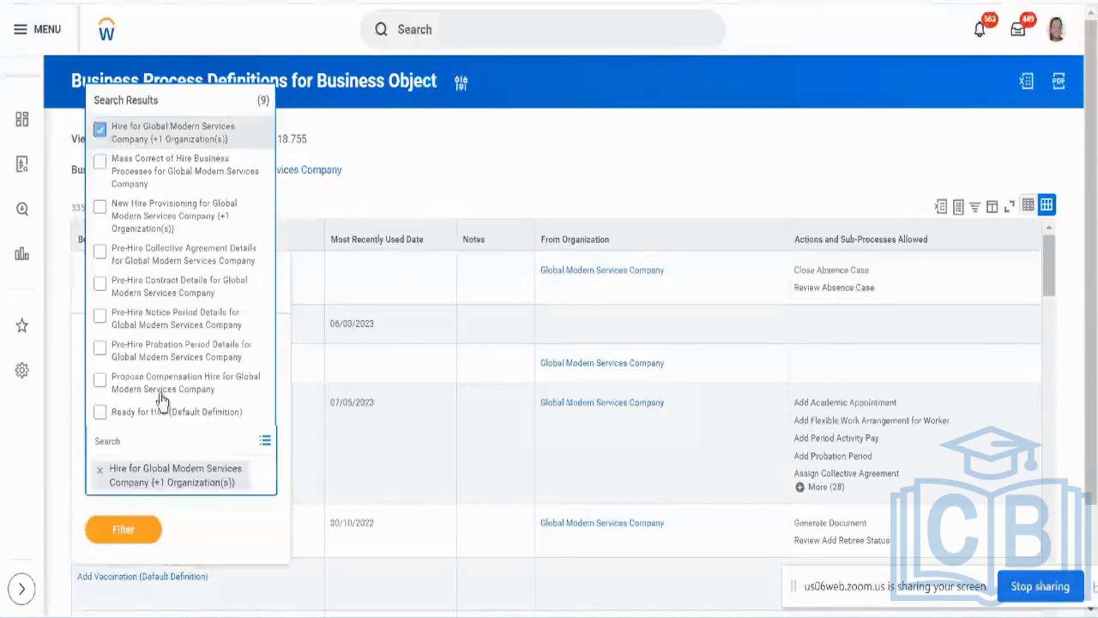
{"action": "left_click", "coordinate": [137, 532]}
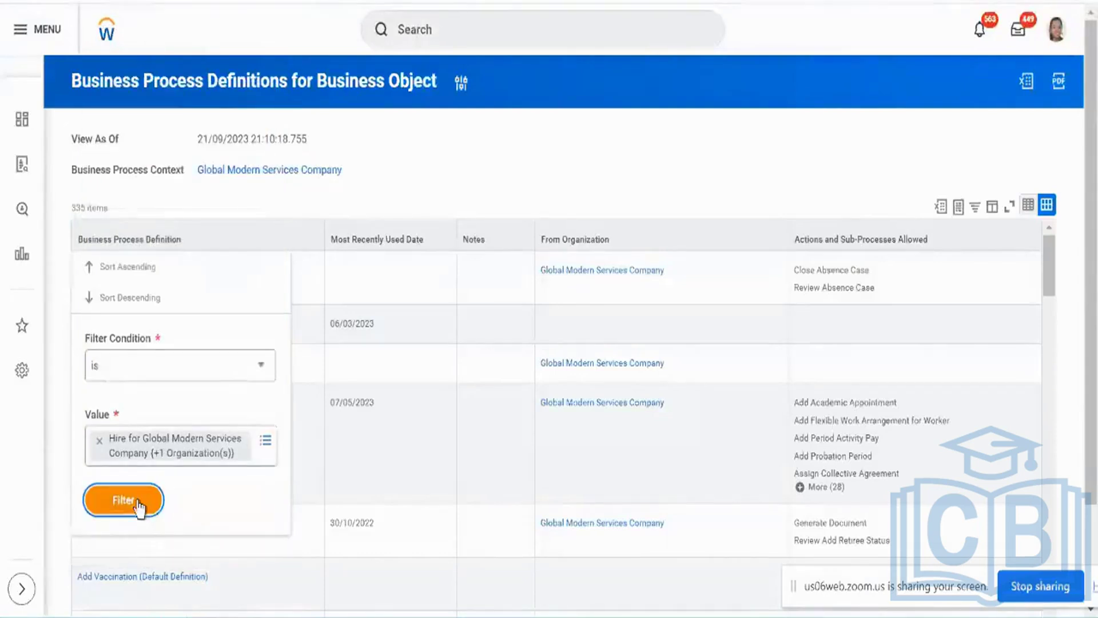
{"action": "left_click", "coordinate": [137, 506]}
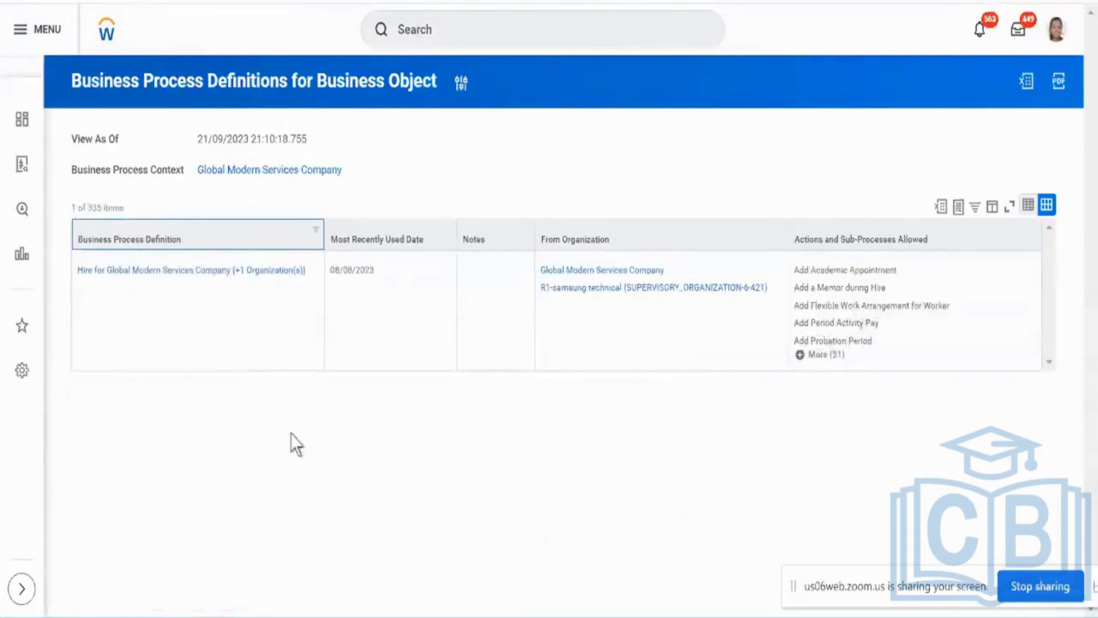
Open the Hire for Global Modern Services Company definition in a new tab
{"action": "right_click", "coordinate": [263, 289]}
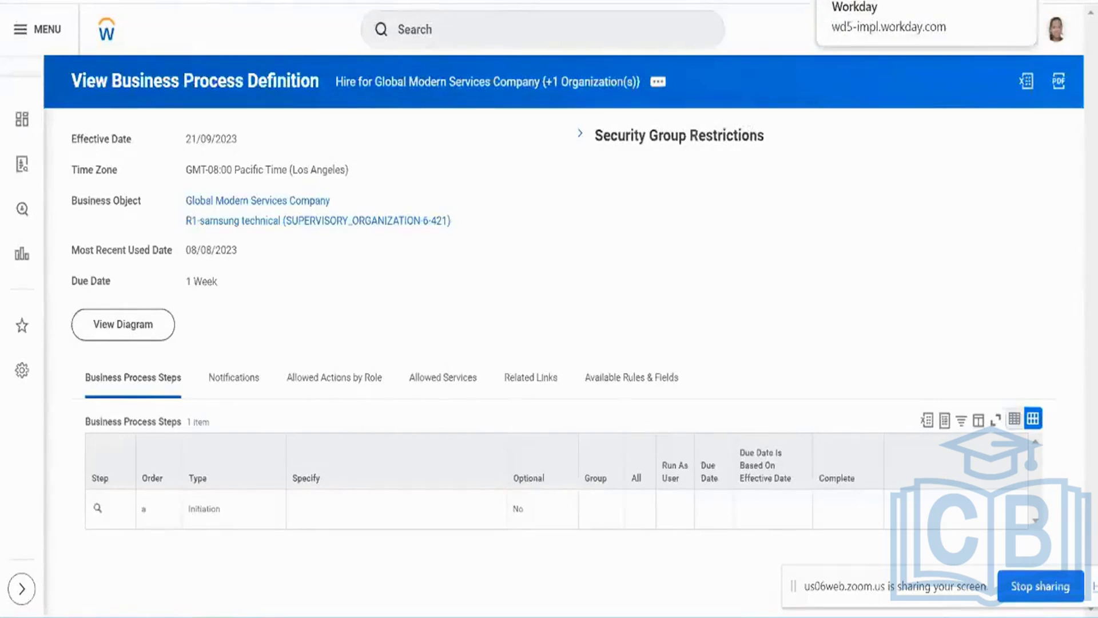
Go back to the filtered definitions list and reopen the definition column filter
{"action": "key", "text": "alt+Left"}
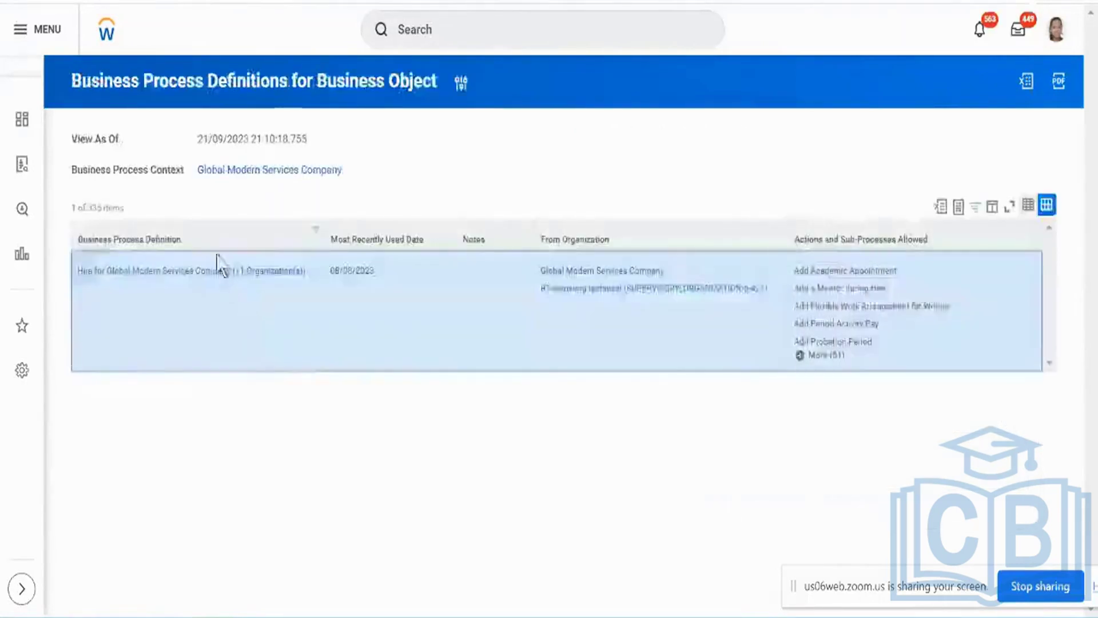
{"action": "left_click", "coordinate": [215, 243]}
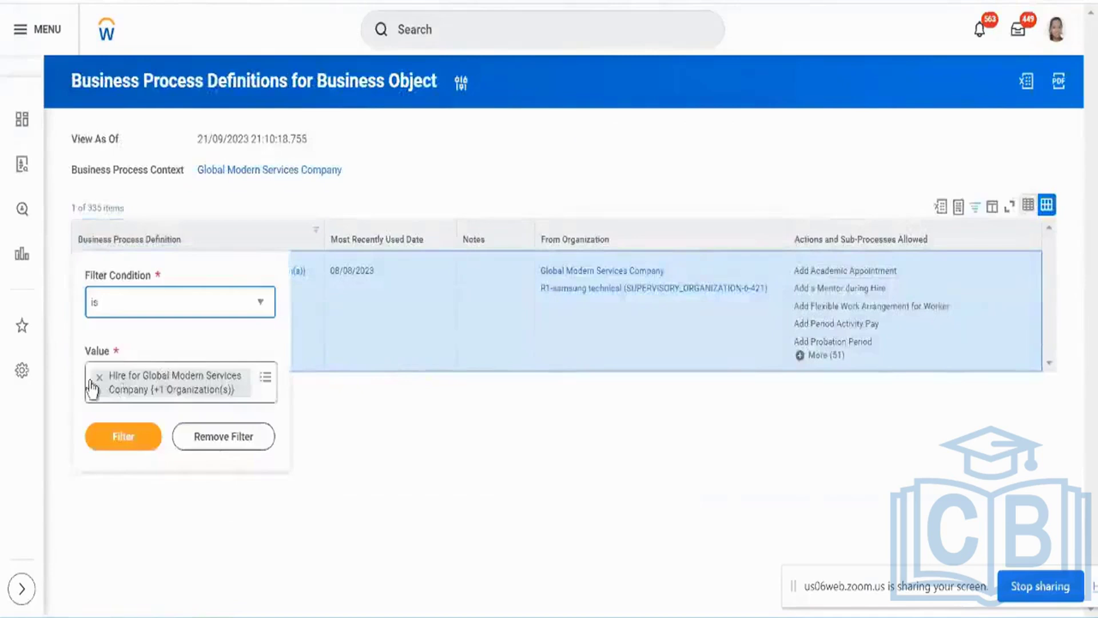
{"action": "left_click", "coordinate": [99, 376]}
{"action": "type", "text": "hire"}
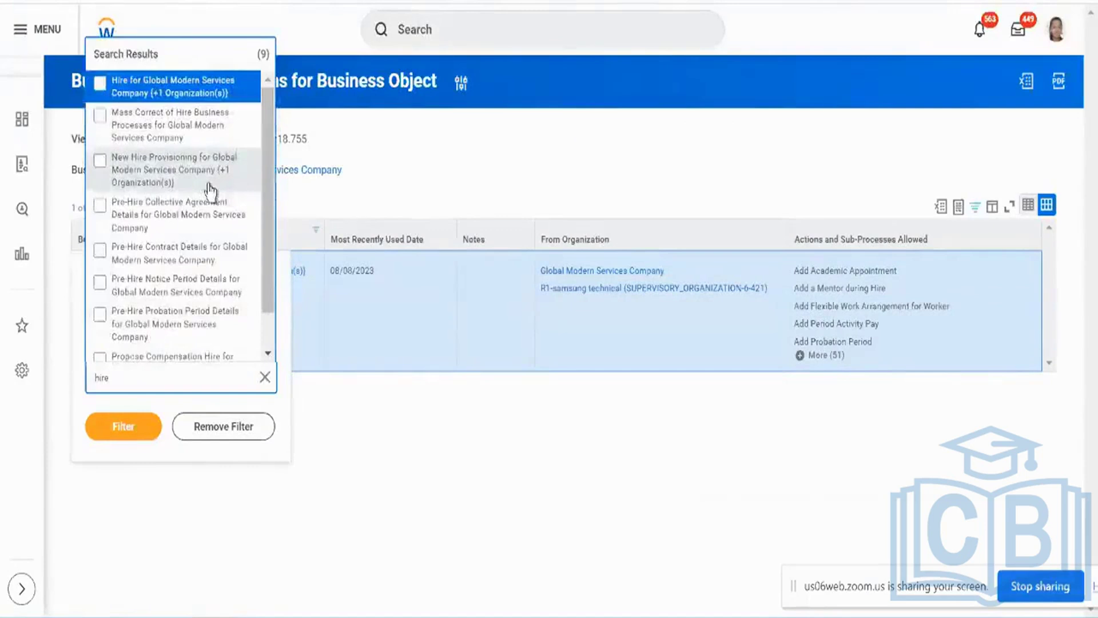
{"action": "scroll", "coordinate": [210, 190], "scroll_direction": "down", "scroll_amount": 1}
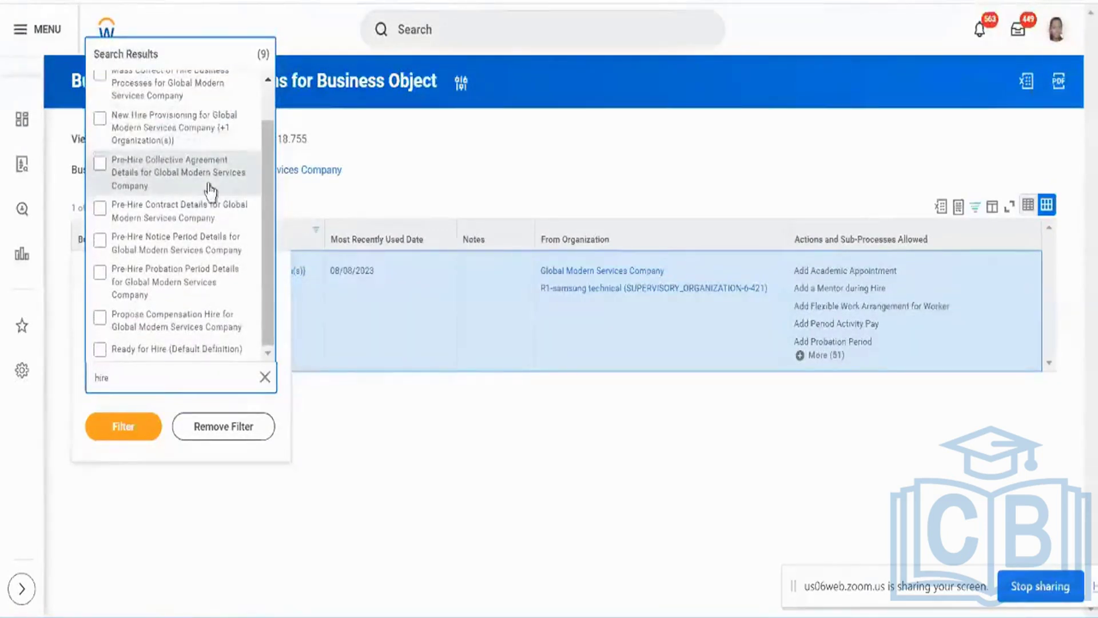
{"action": "scroll", "coordinate": [211, 190], "scroll_direction": "up", "scroll_amount": 1}
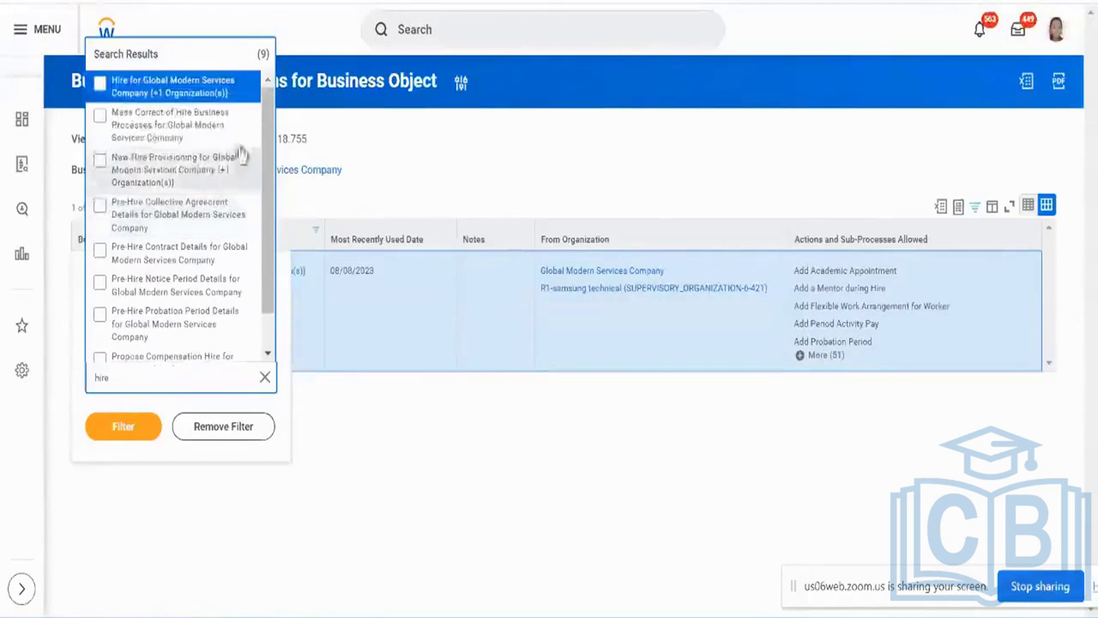
{"action": "left_click", "coordinate": [393, 367]}
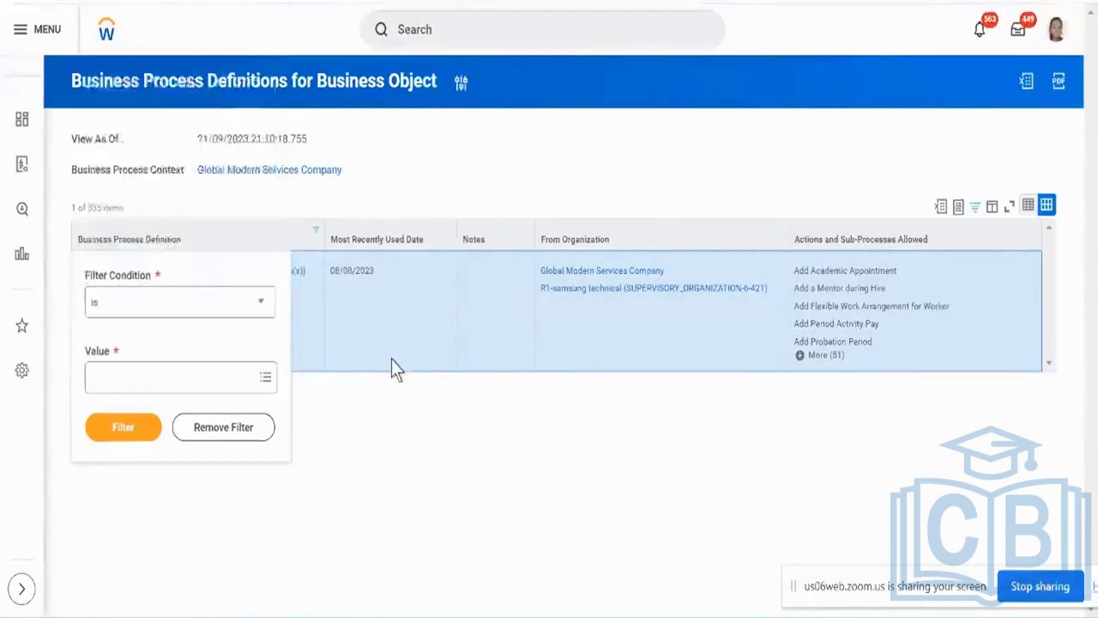
{"action": "left_click", "coordinate": [282, 244]}
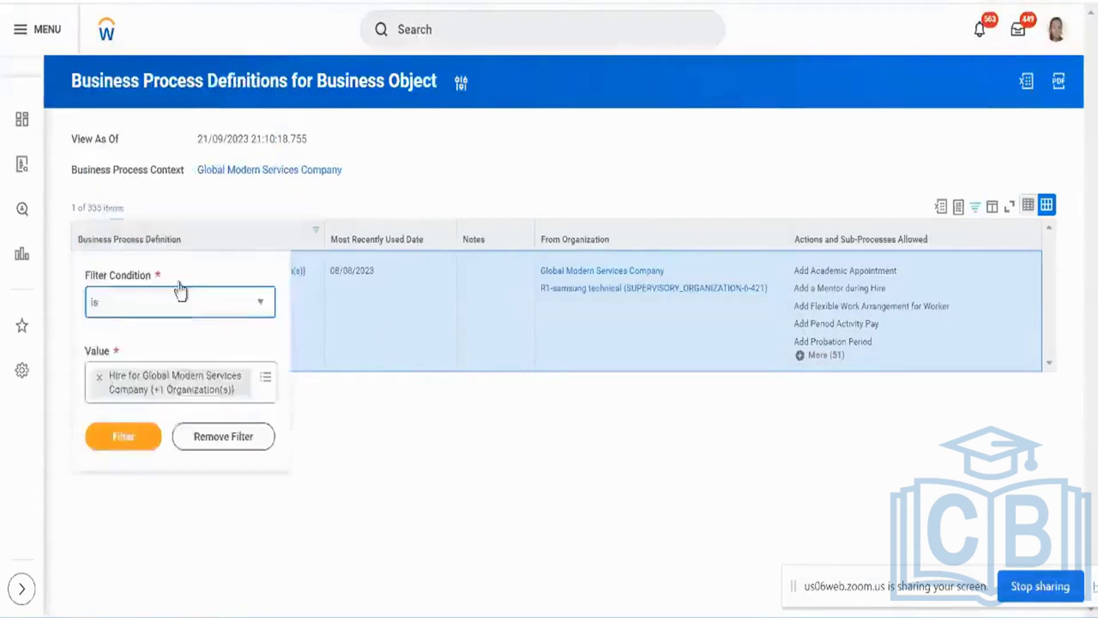
Replace the Hire filter value with Termination (Default Definition) and apply it
{"action": "left_click", "coordinate": [100, 379]}
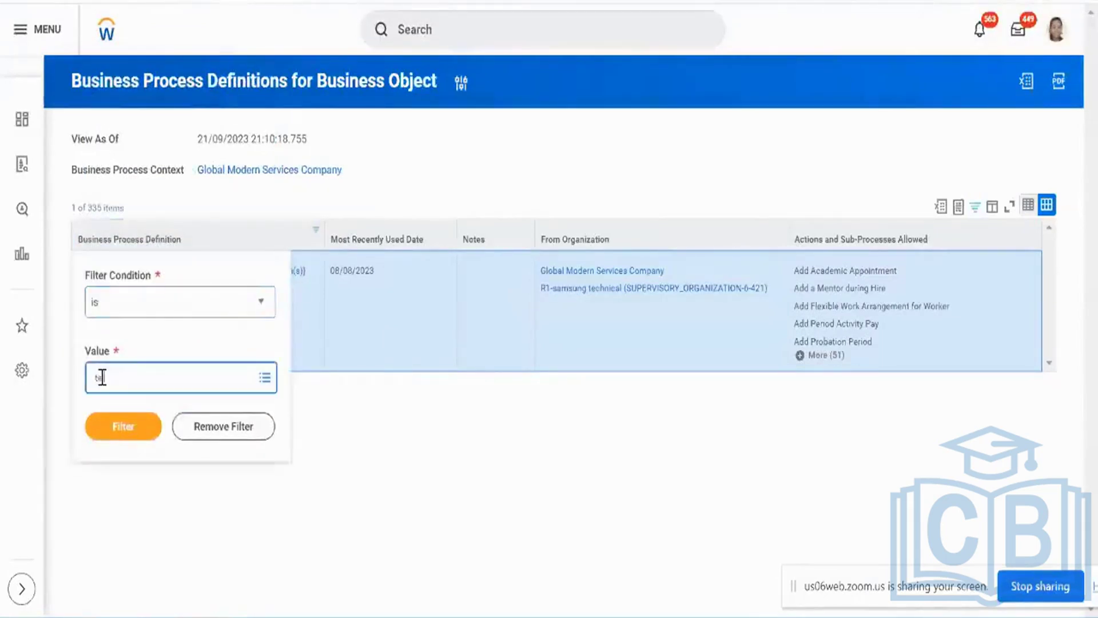
{"action": "key", "text": "Return"}
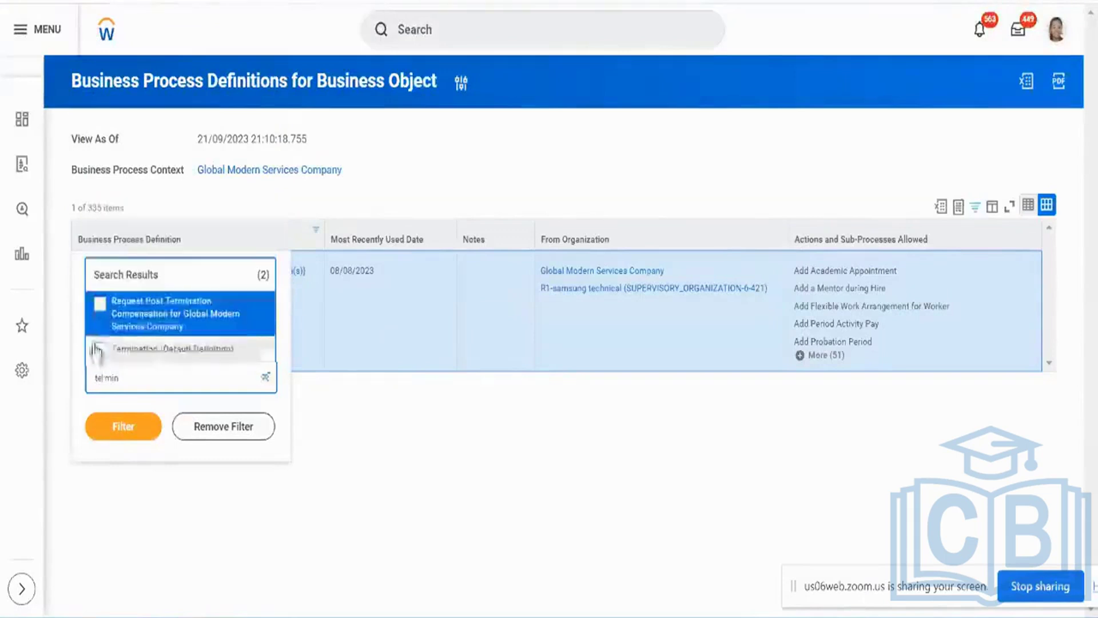
{"action": "left_click", "coordinate": [98, 350]}
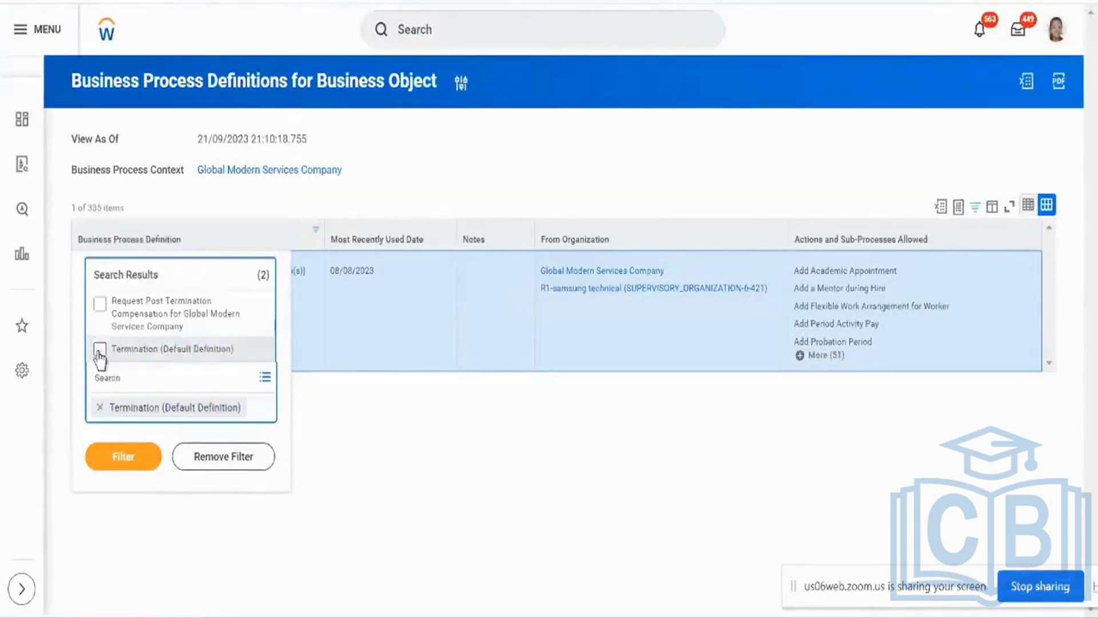
{"action": "left_click", "coordinate": [129, 452]}
{"action": "left_click", "coordinate": [125, 430]}
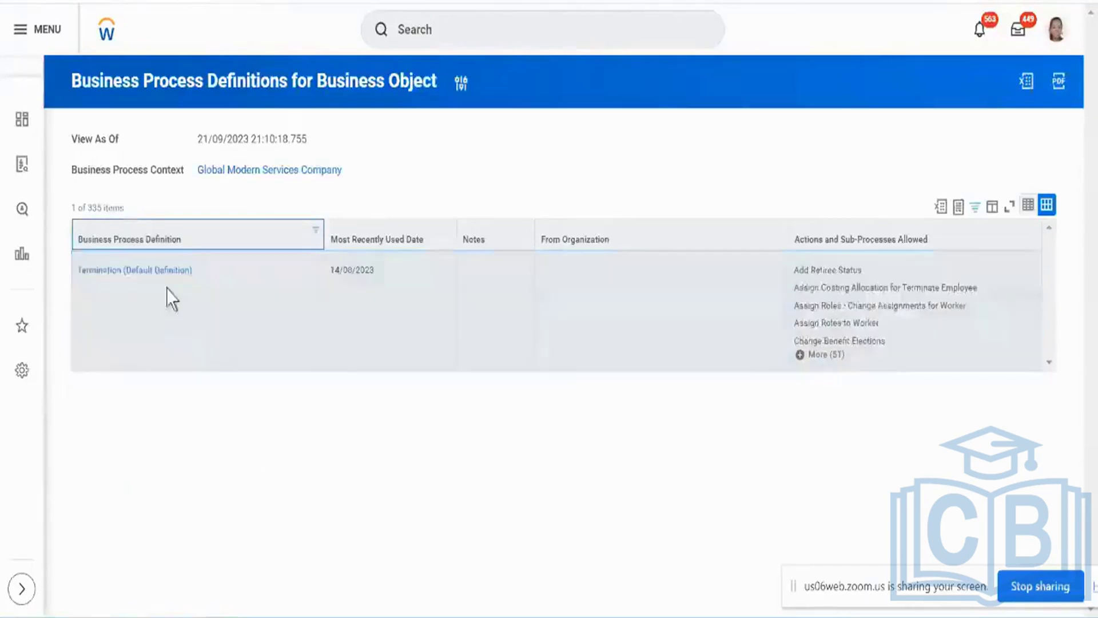
Open the Termination (Default Definition) process, then the on-leave Vice President, Human Resources worker's profile
{"action": "left_click", "coordinate": [196, 277]}
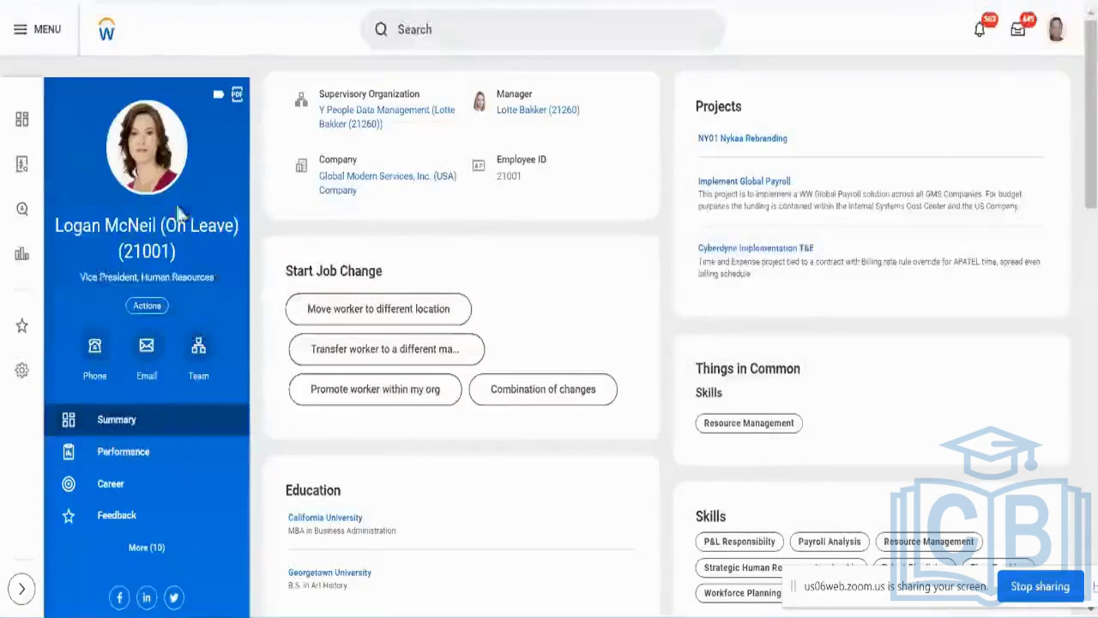
{"action": "left_click", "coordinate": [152, 306]}
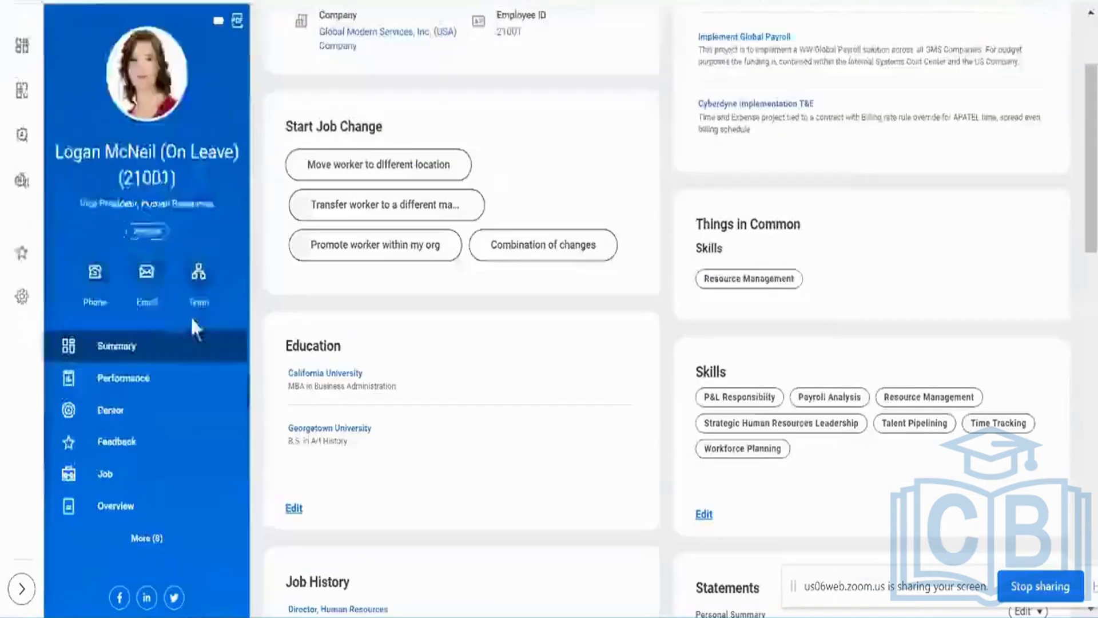
Launch Job Change > Terminate Employee from the worker's Actions menu
{"action": "left_click", "coordinate": [149, 232]}
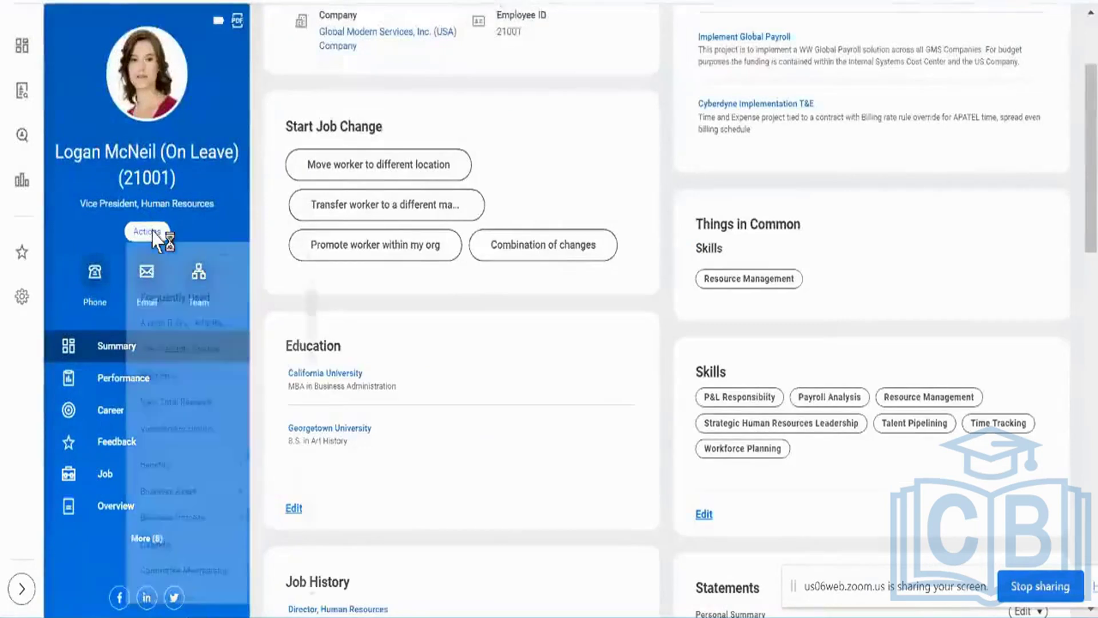
{"action": "scroll", "coordinate": [204, 394], "scroll_direction": "down", "scroll_amount": 3}
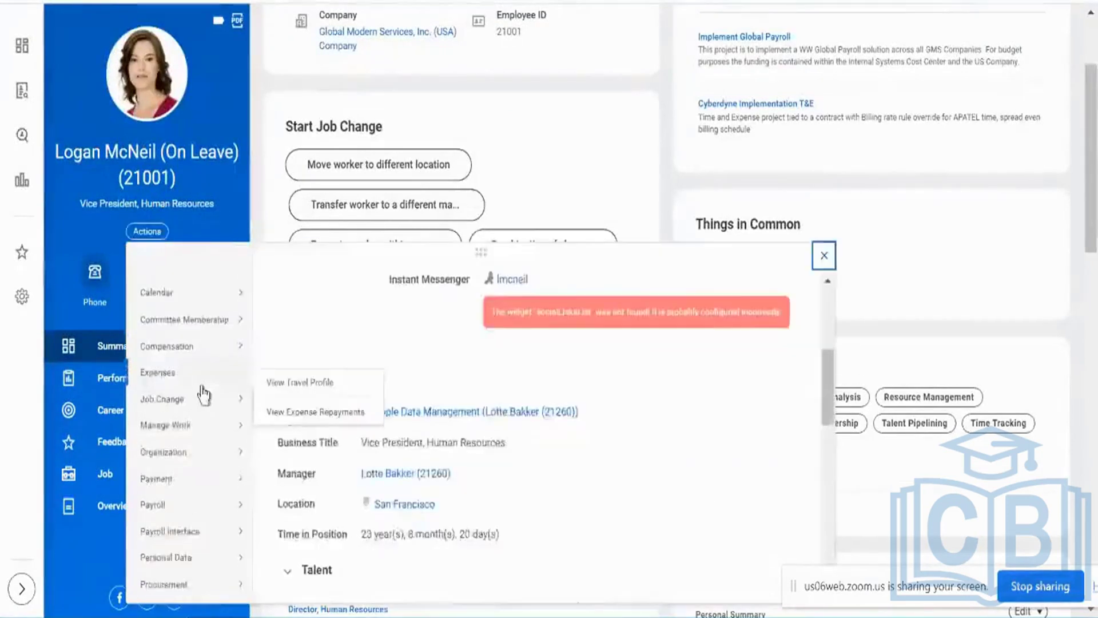
{"action": "scroll", "coordinate": [204, 393], "scroll_direction": "down", "scroll_amount": 2}
{"action": "scroll", "coordinate": [203, 393], "scroll_direction": "down", "scroll_amount": 3}
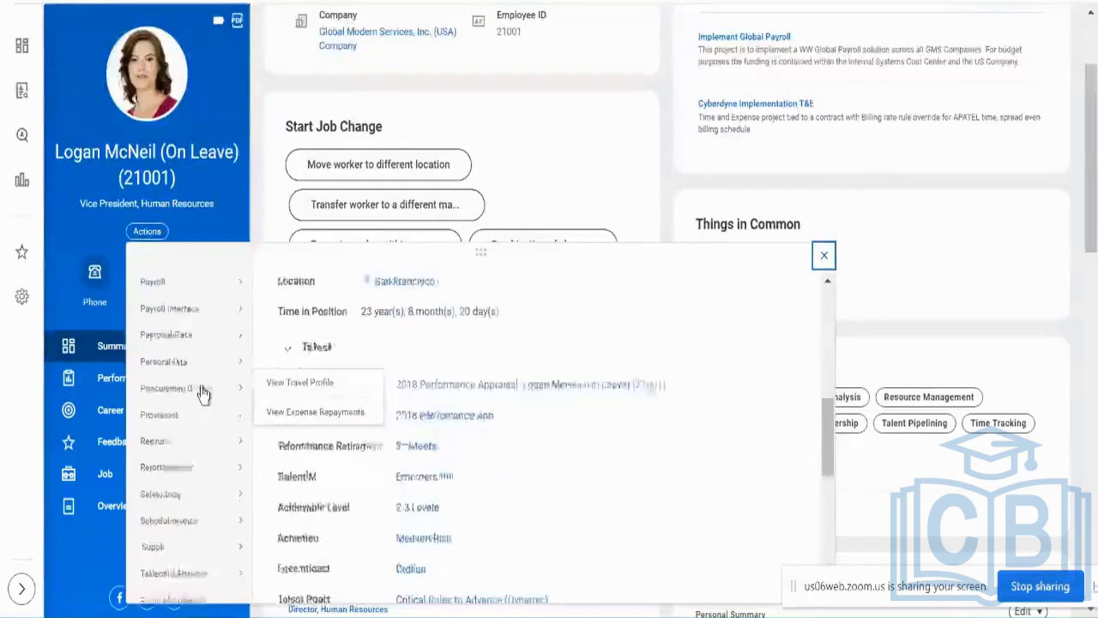
{"action": "scroll", "coordinate": [204, 394], "scroll_direction": "down", "scroll_amount": 8}
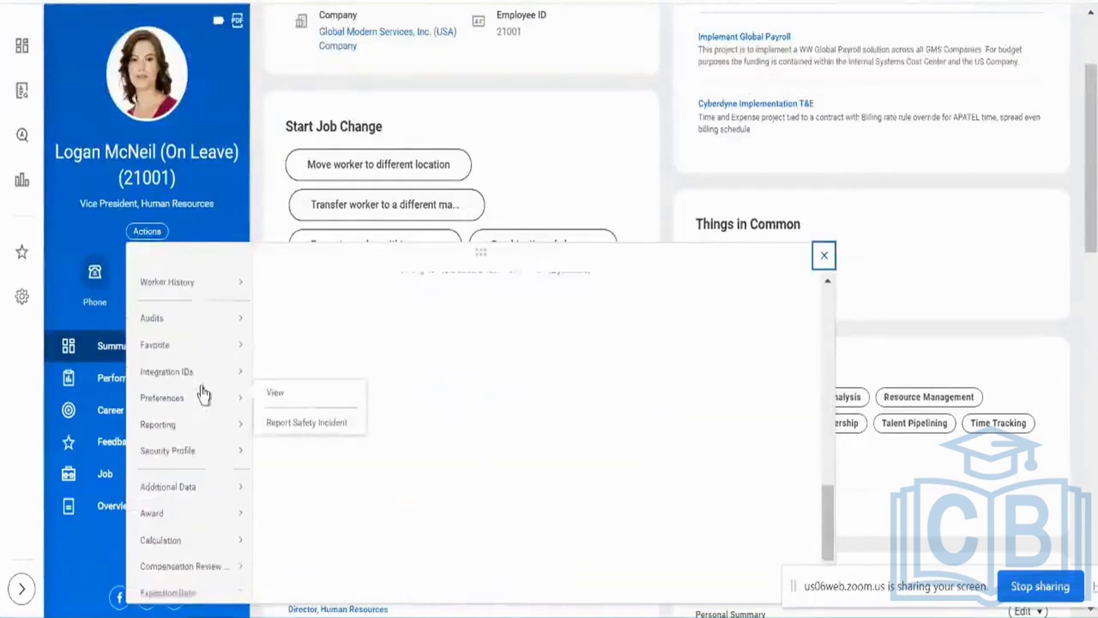
{"action": "scroll", "coordinate": [203, 393], "scroll_direction": "down", "scroll_amount": 3}
{"action": "scroll", "coordinate": [204, 393], "scroll_direction": "up", "scroll_amount": 3}
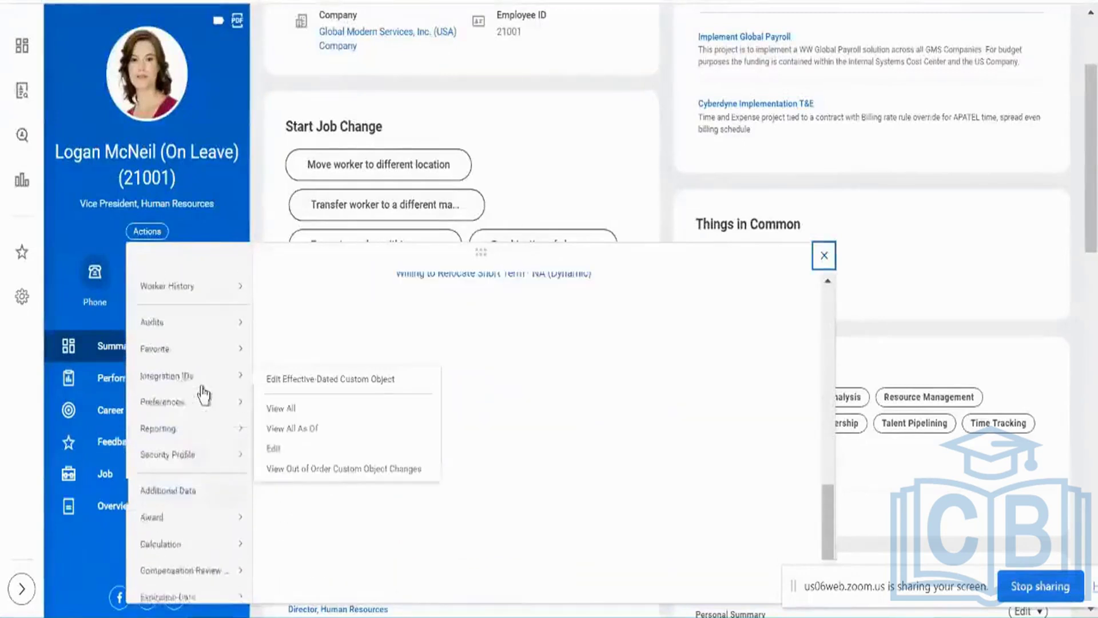
{"action": "scroll", "coordinate": [204, 394], "scroll_direction": "up", "scroll_amount": 4}
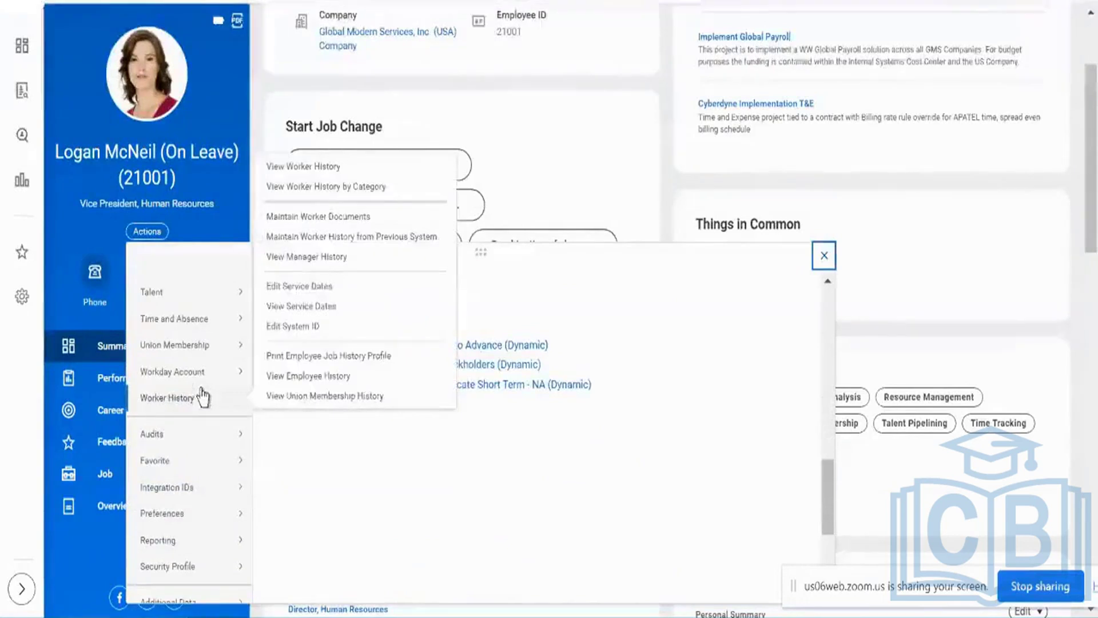
{"action": "scroll", "coordinate": [218, 357], "scroll_direction": "up", "scroll_amount": 2}
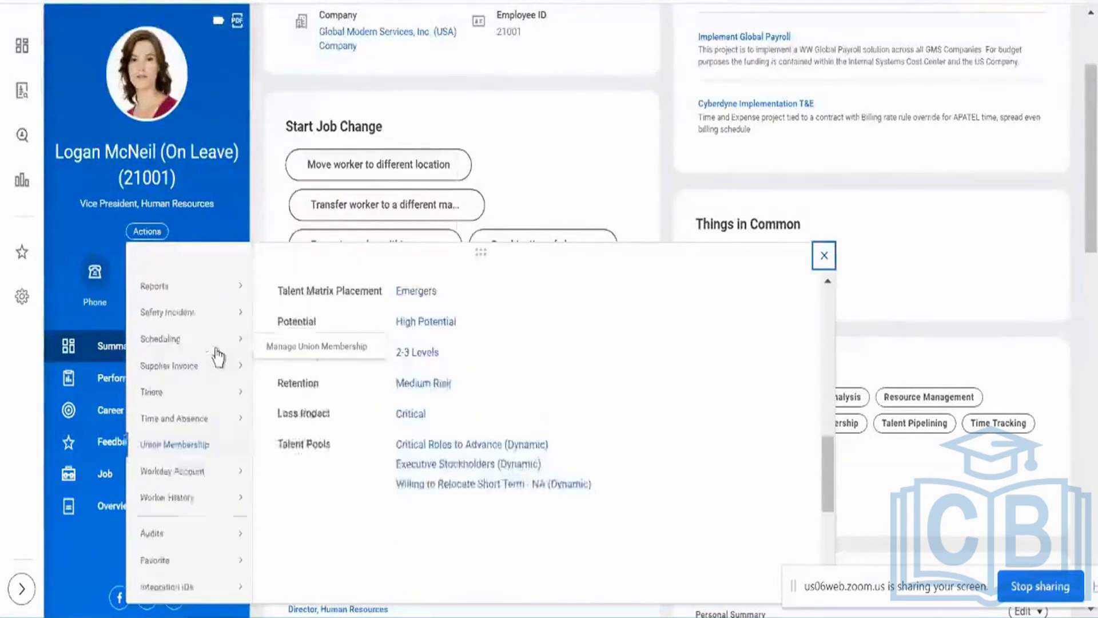
{"action": "mouse_move", "coordinate": [215, 422]}
{"action": "scroll", "coordinate": [215, 426], "scroll_direction": "up", "scroll_amount": 3}
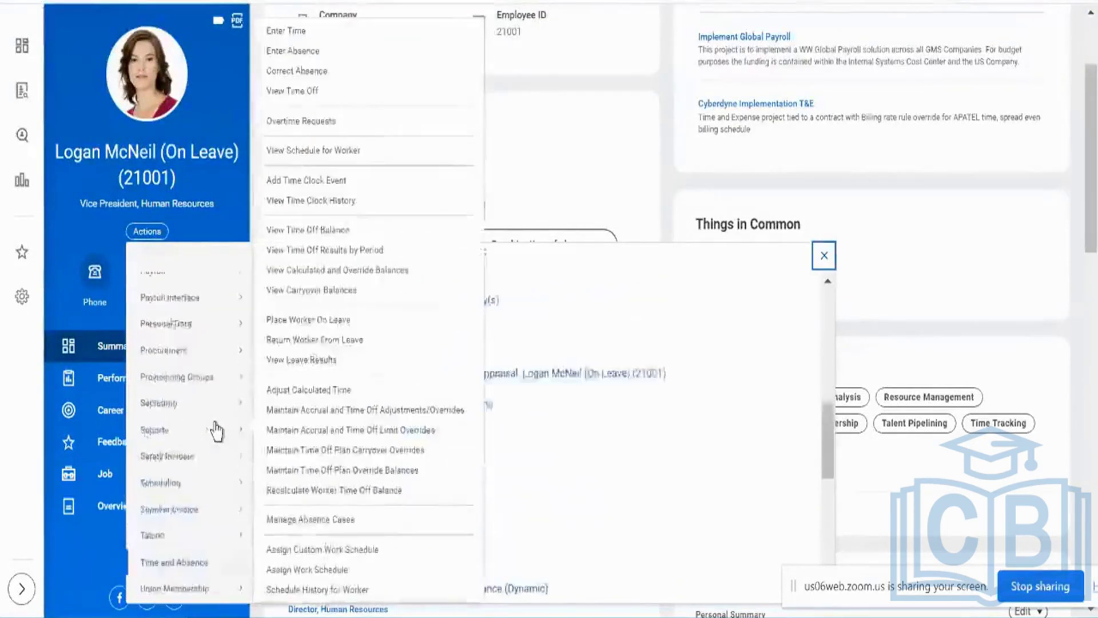
{"action": "scroll", "coordinate": [216, 429], "scroll_direction": "up", "scroll_amount": 5}
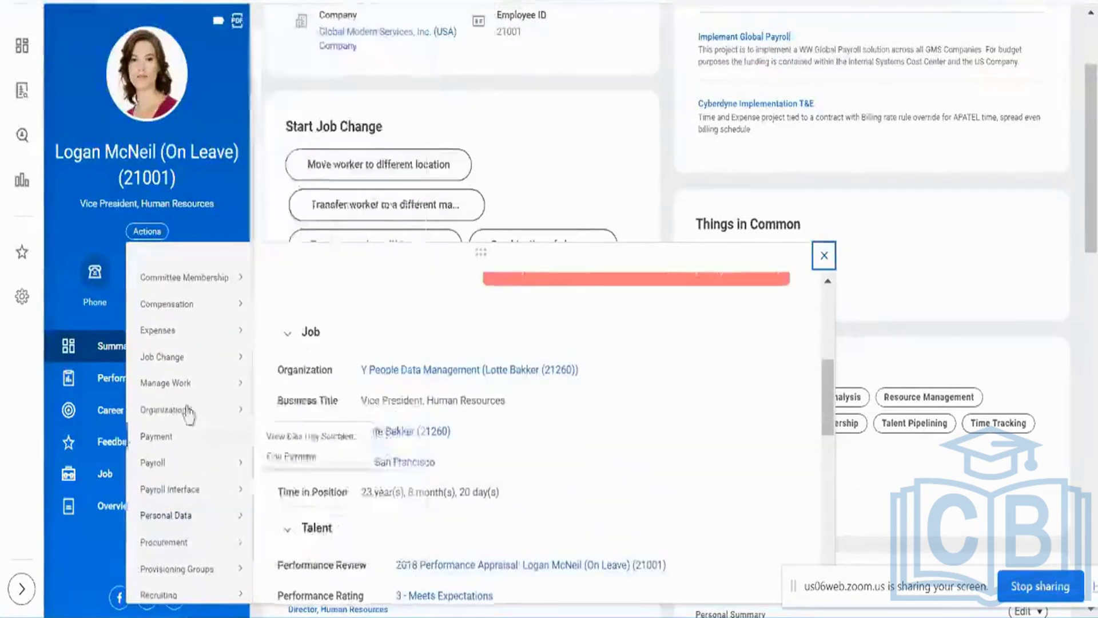
{"action": "mouse_move", "coordinate": [198, 375]}
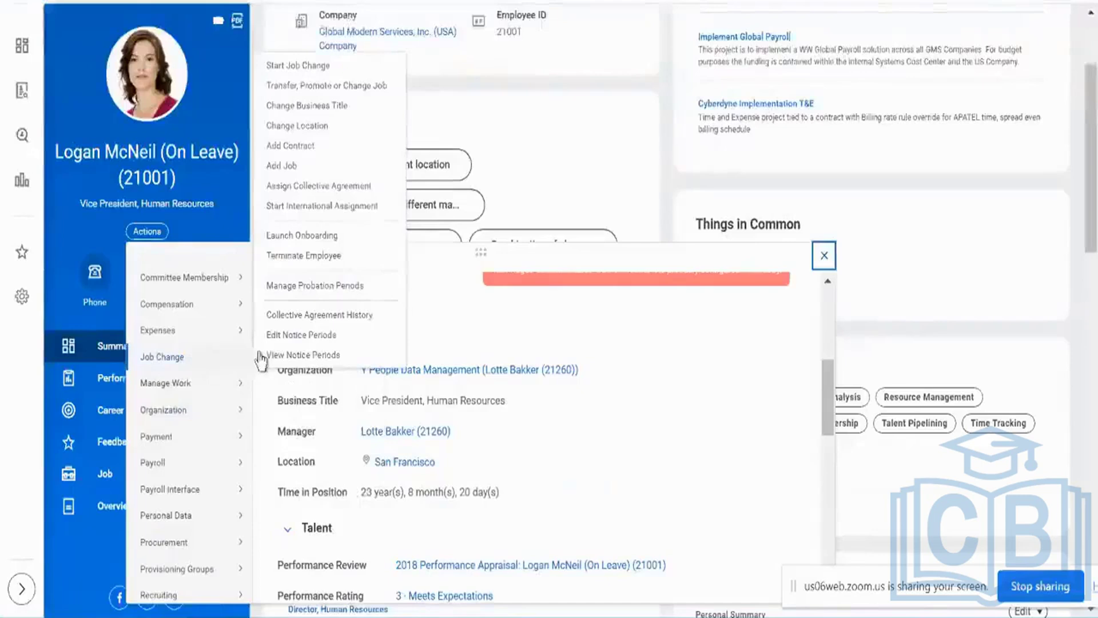
{"action": "left_click", "coordinate": [329, 266]}
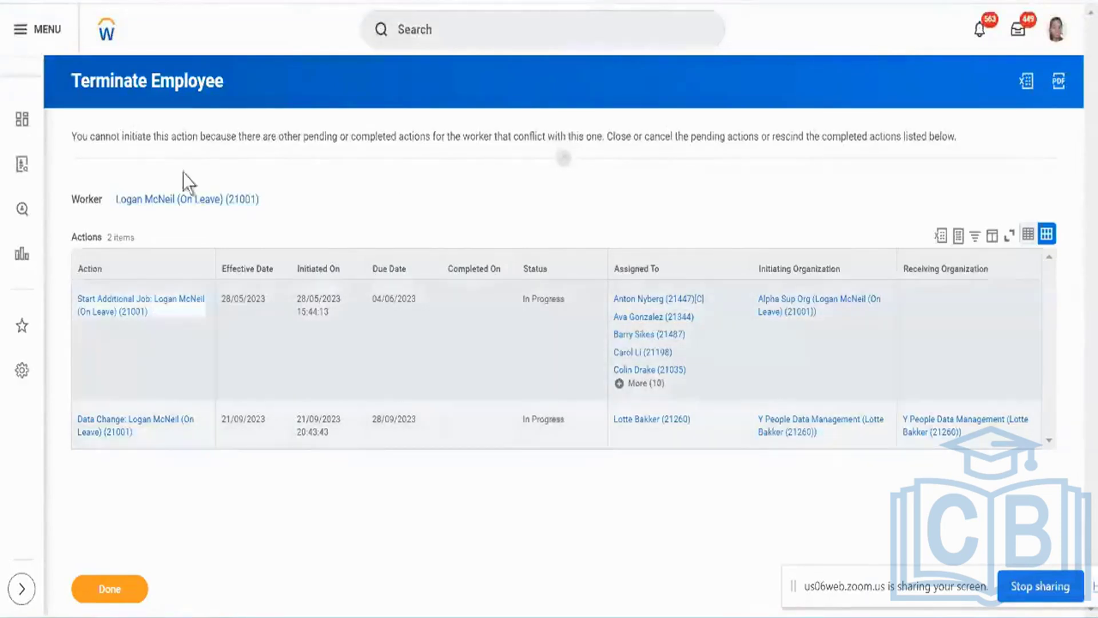
Review the conflict warning and pending Start Additional Job action, then return to the Termination definition
{"action": "triple_click", "coordinate": [166, 139]}
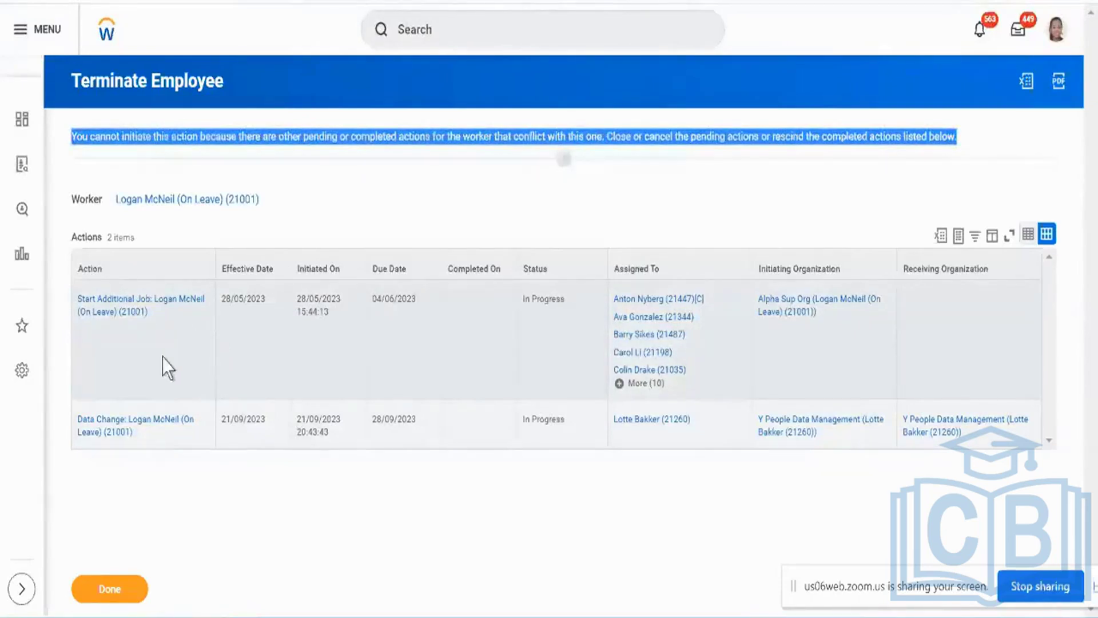
{"action": "left_click", "coordinate": [459, 346]}
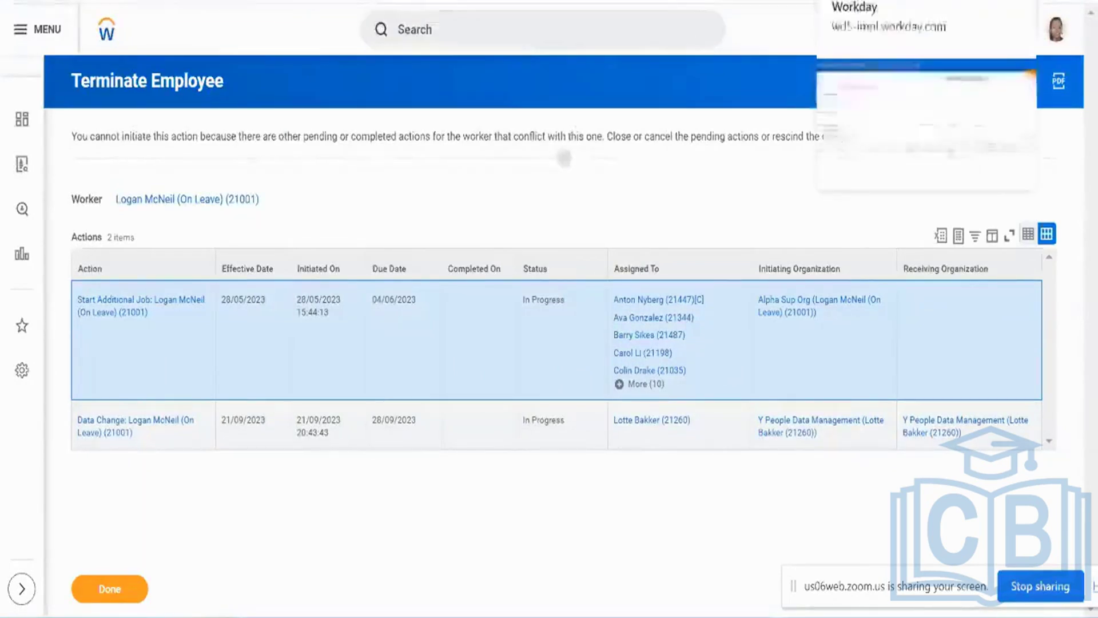
{"action": "left_click", "coordinate": [823, 1]}
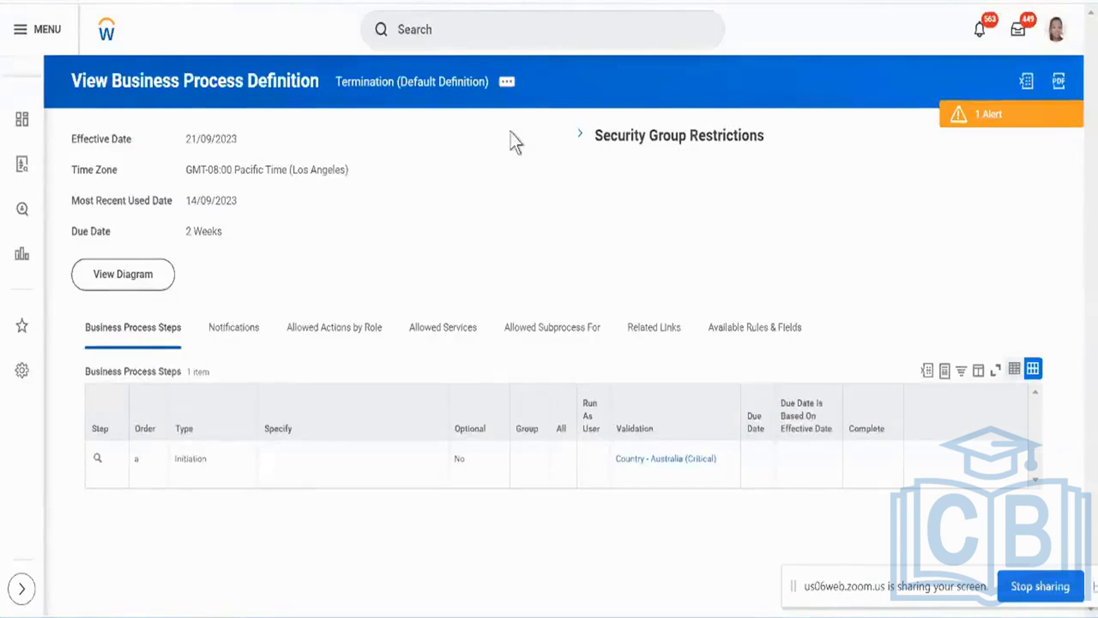
Edit the Termination (Default Definition) business process definition, effective 21/09/2023
{"action": "left_click", "coordinate": [507, 82]}
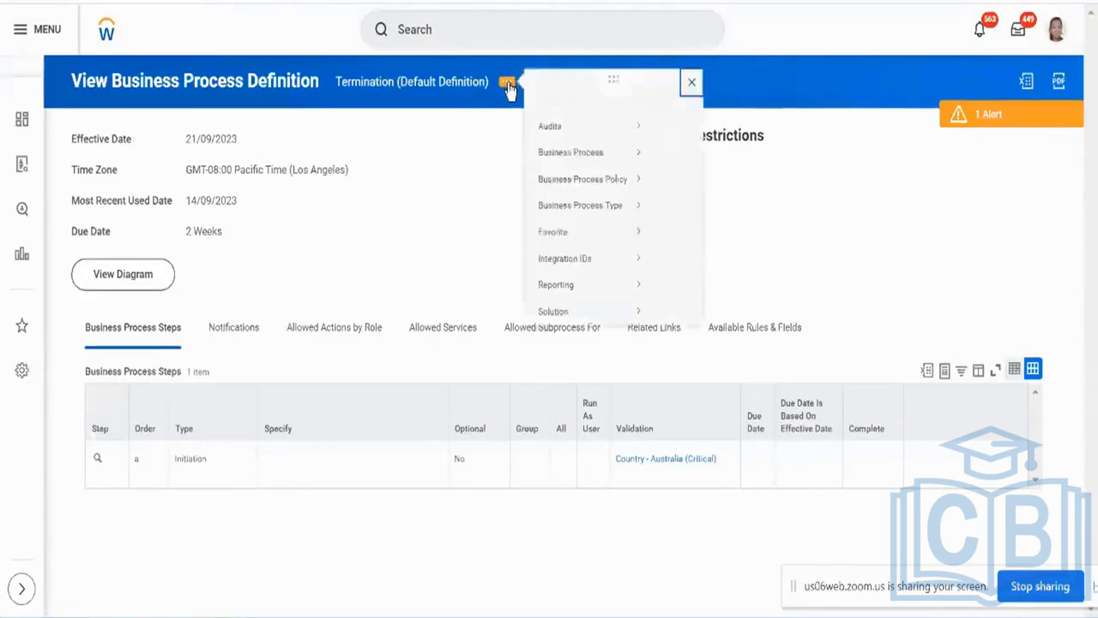
{"action": "mouse_move", "coordinate": [575, 171]}
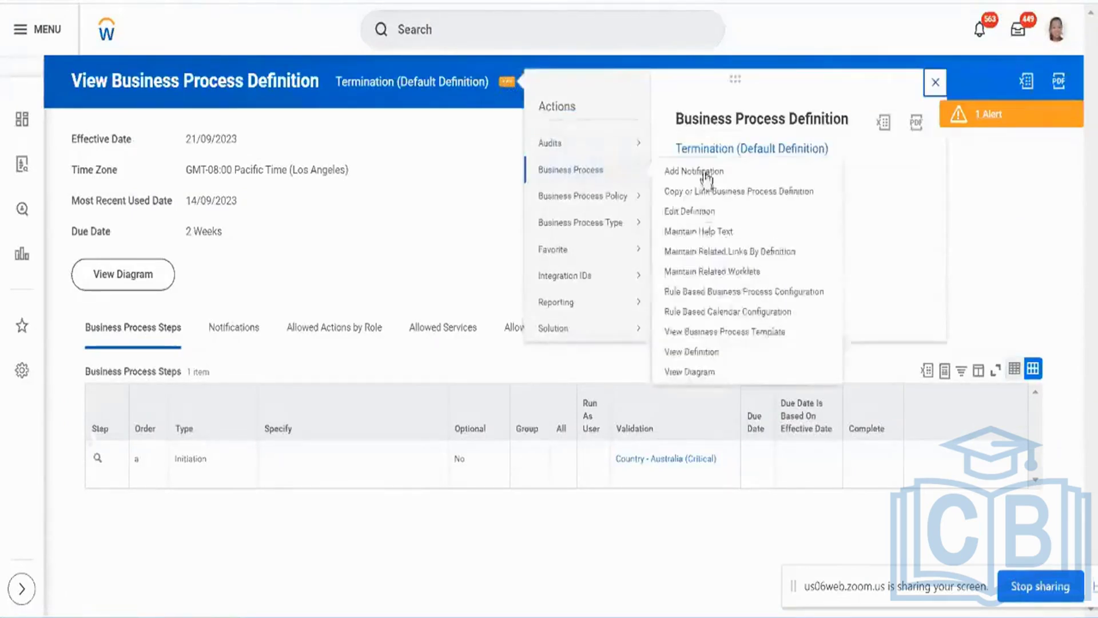
{"action": "left_click", "coordinate": [698, 212]}
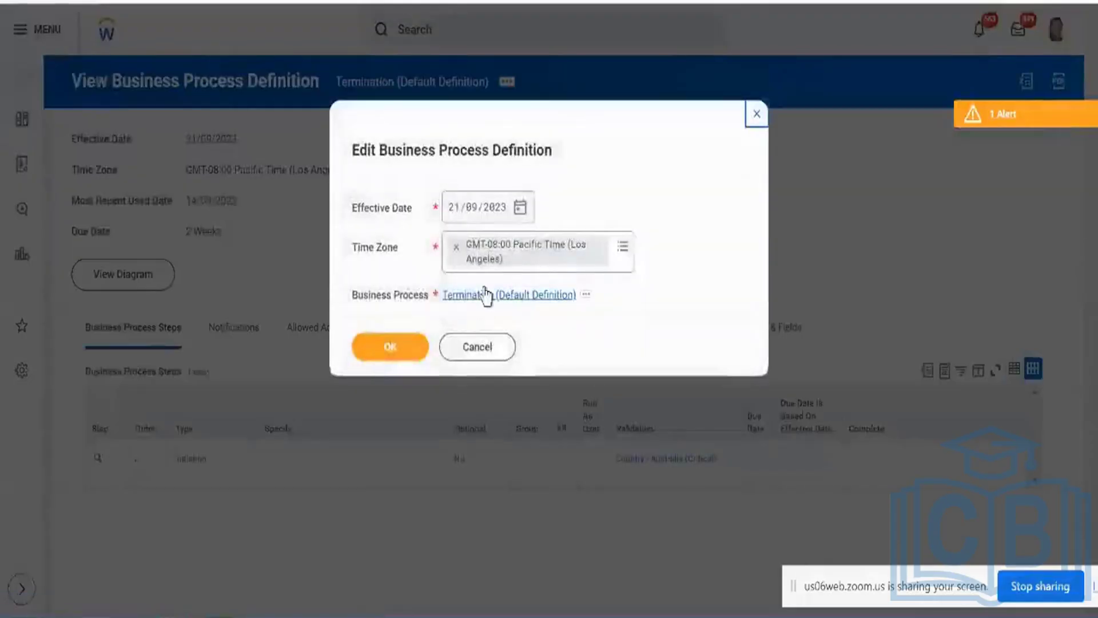
{"action": "left_click", "coordinate": [397, 349]}
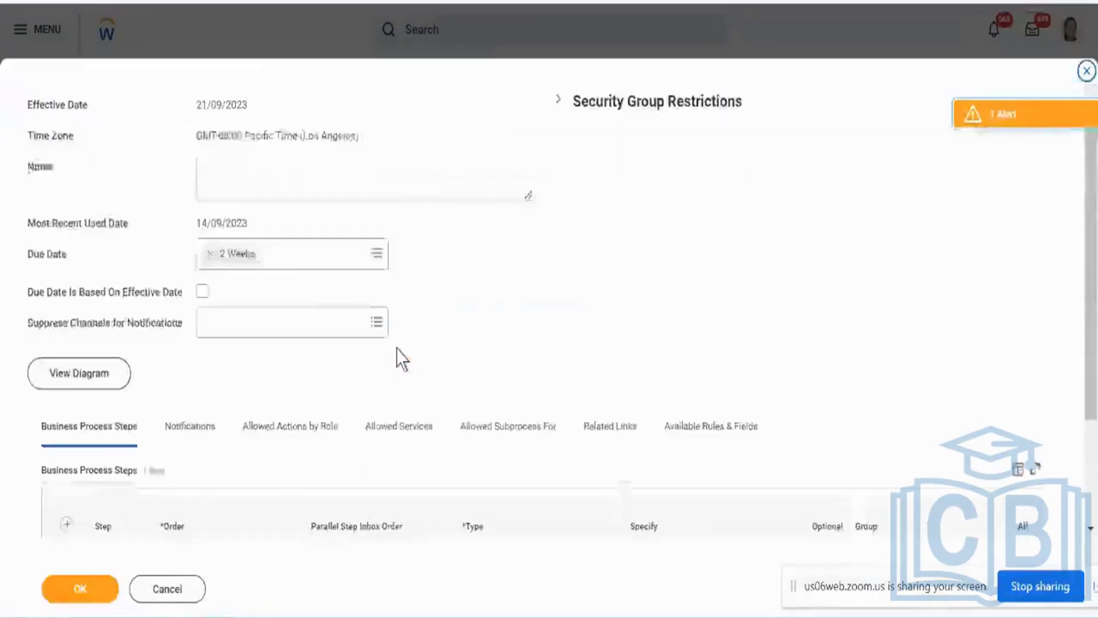
Add a new Action-type step row to the Termination steps grid
{"action": "scroll", "coordinate": [397, 358], "scroll_direction": "down", "scroll_amount": 2}
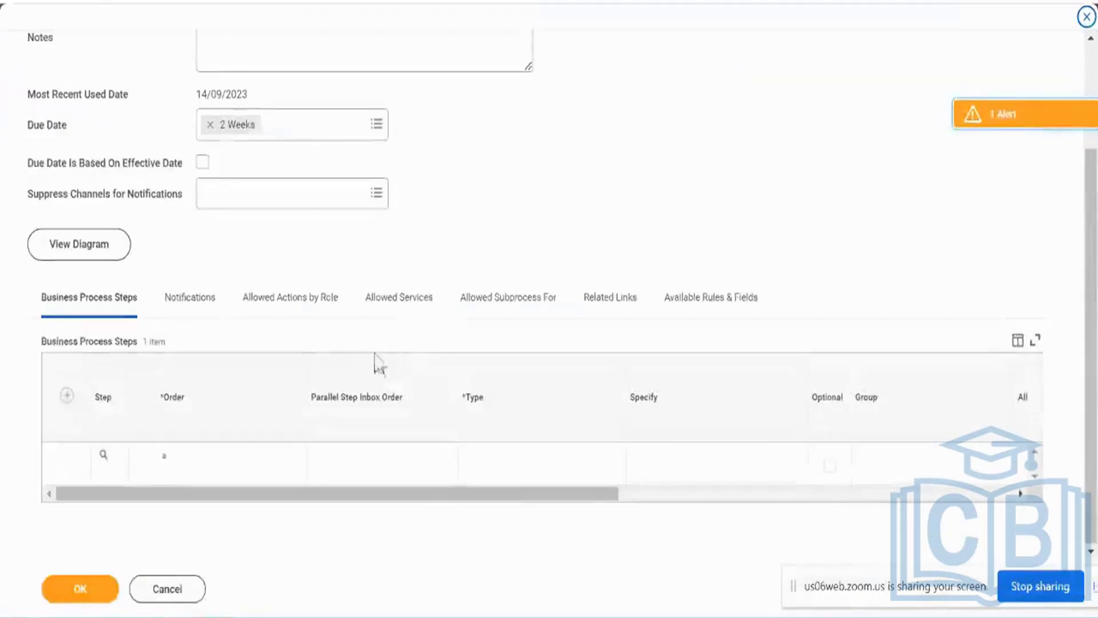
{"action": "left_click", "coordinate": [67, 395]}
{"action": "scroll", "coordinate": [502, 200], "scroll_direction": "down", "scroll_amount": 1}
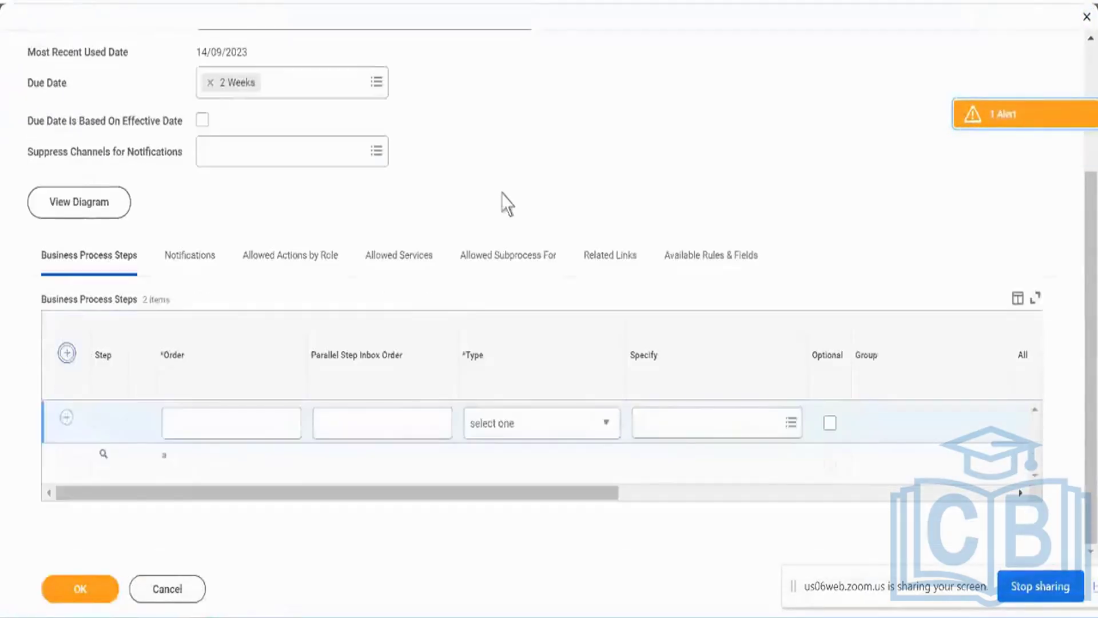
{"action": "left_click", "coordinate": [581, 423]}
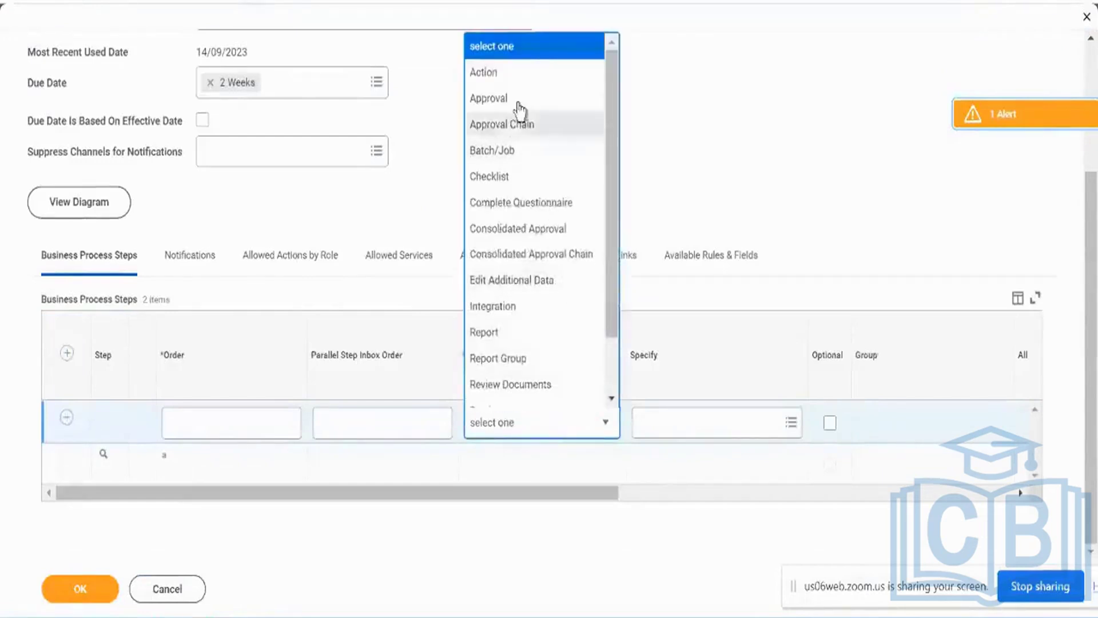
{"action": "left_click", "coordinate": [510, 80]}
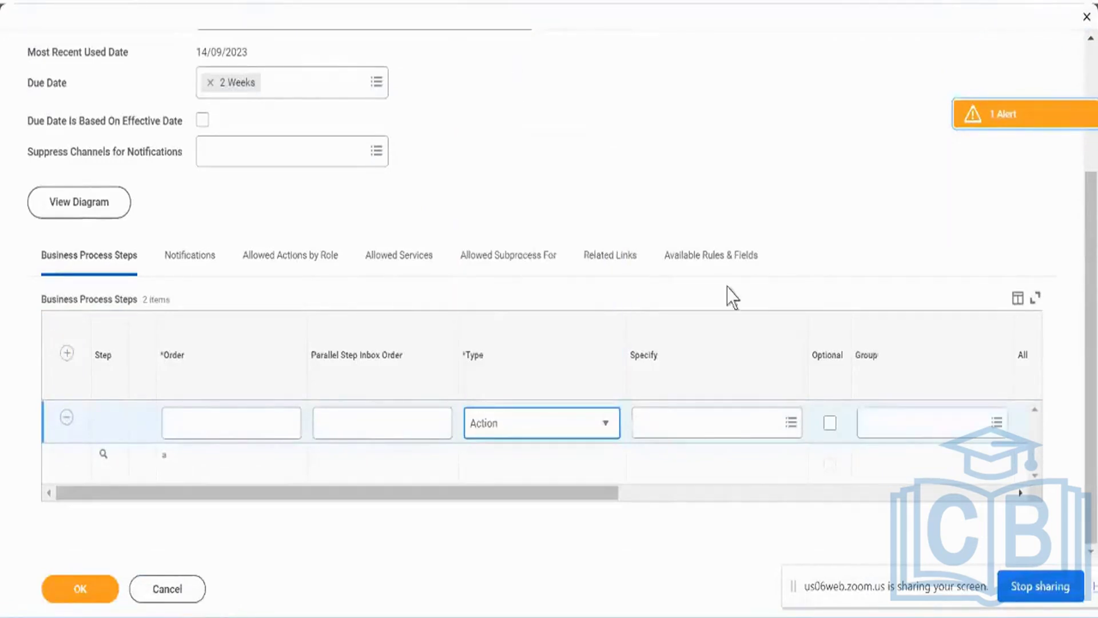
Specify Assign Roles - Change Assignments for Worker as the new step's action
{"action": "left_click", "coordinate": [713, 420]}
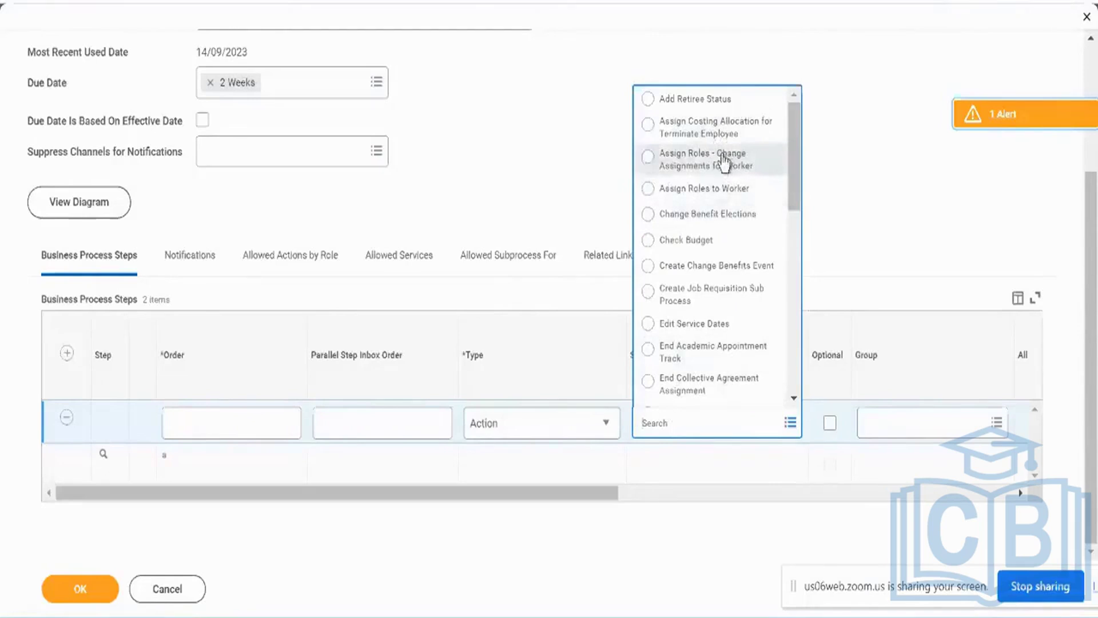
{"action": "scroll", "coordinate": [724, 163], "scroll_direction": "down", "scroll_amount": 3}
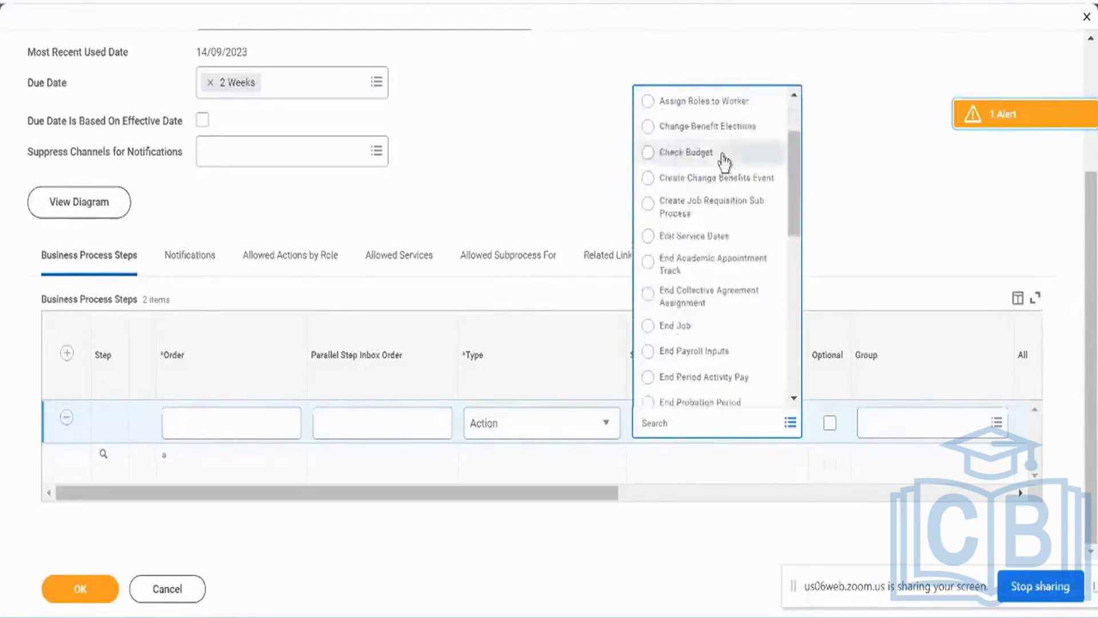
{"action": "scroll", "coordinate": [722, 155], "scroll_direction": "down", "scroll_amount": 3}
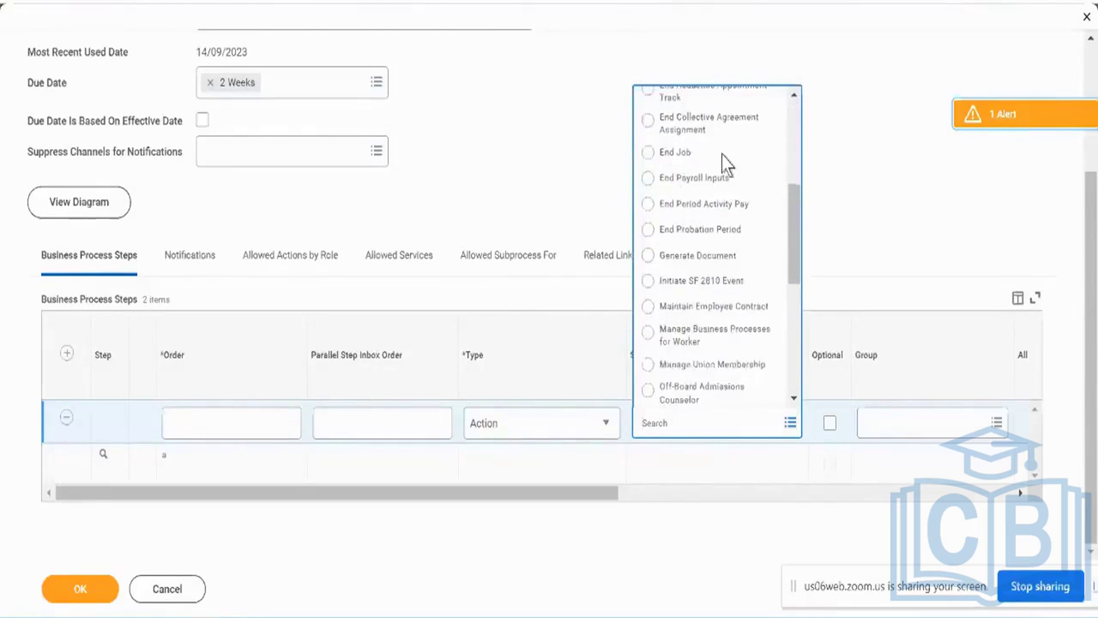
{"action": "scroll", "coordinate": [721, 154], "scroll_direction": "down", "scroll_amount": 5}
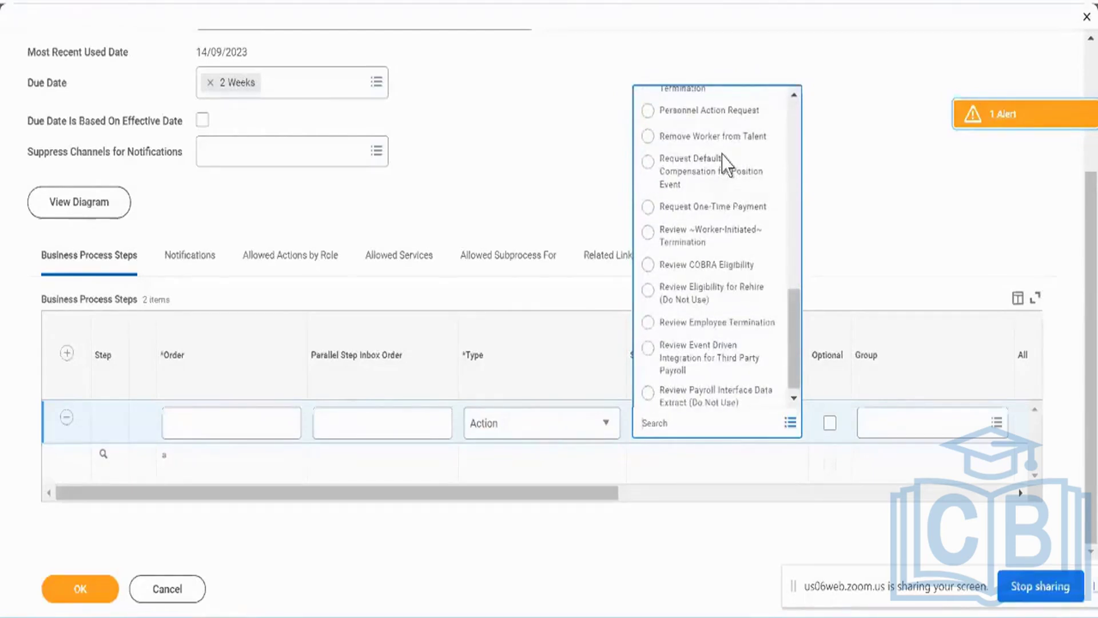
{"action": "scroll", "coordinate": [722, 154], "scroll_direction": "down", "scroll_amount": 1}
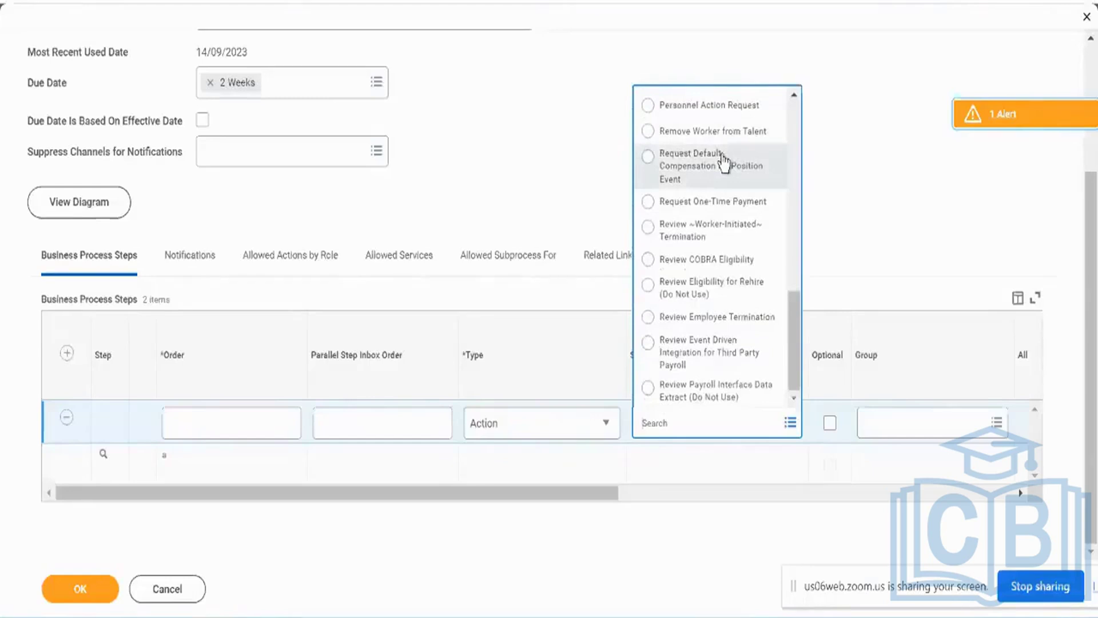
{"action": "scroll", "coordinate": [723, 161], "scroll_direction": "up", "scroll_amount": 10}
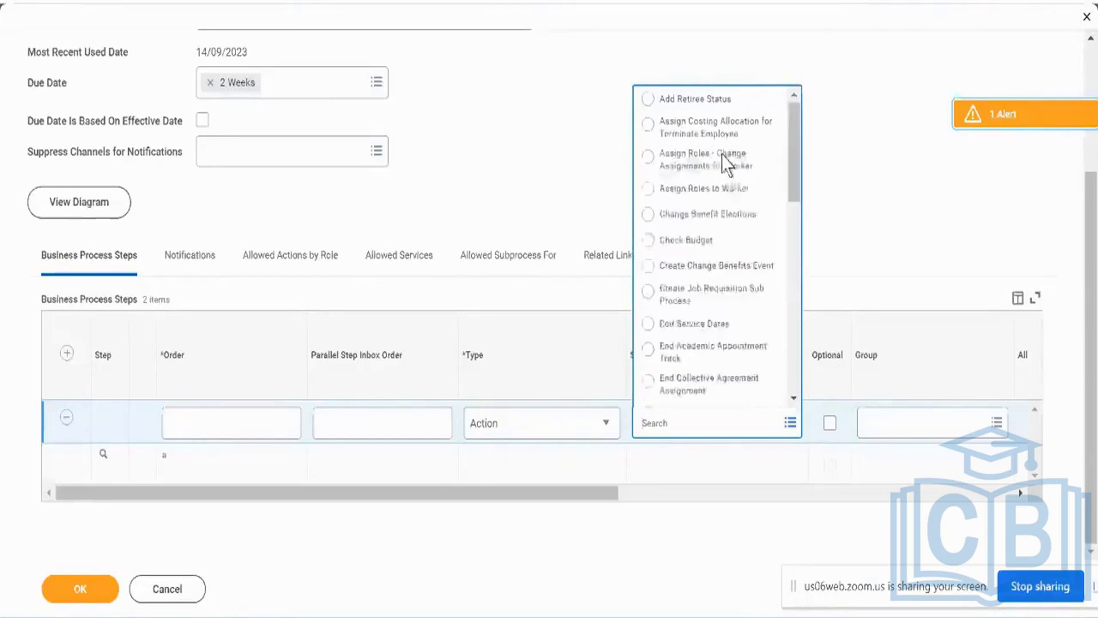
{"action": "left_click", "coordinate": [763, 166]}
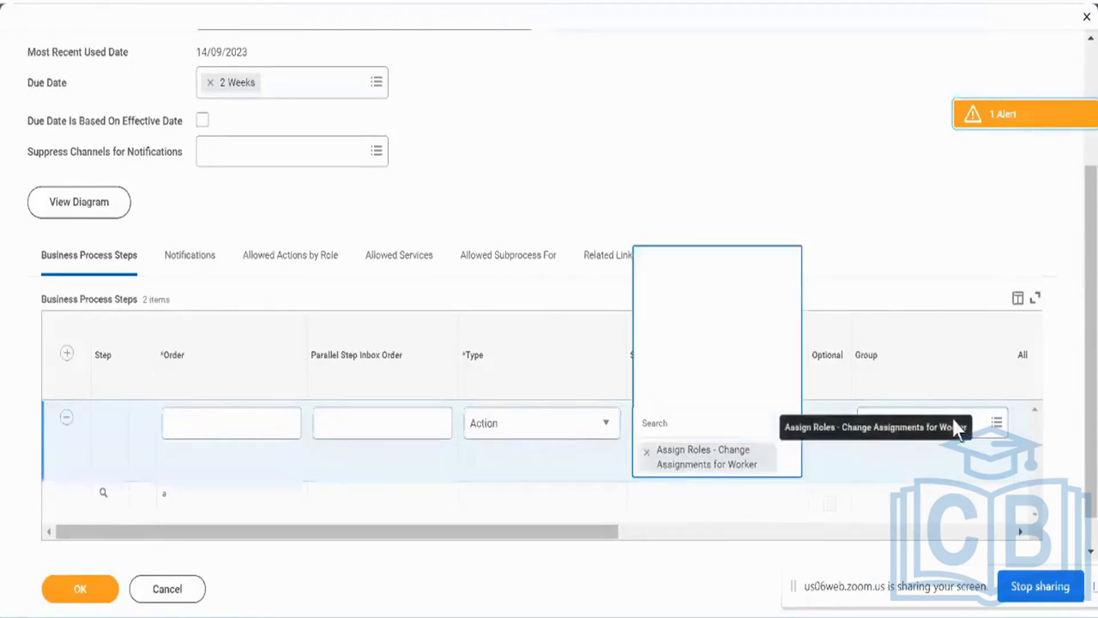
Assign the new step to the HR Partner (Supervisory) group and give it order b
{"action": "left_click", "coordinate": [987, 424]}
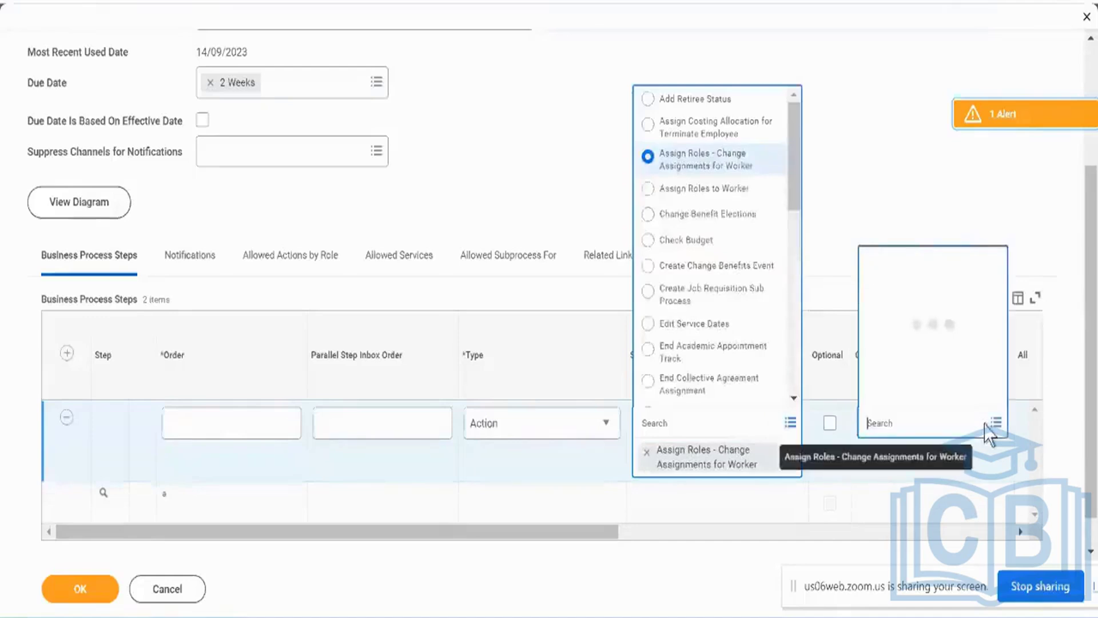
{"action": "left_click", "coordinate": [966, 363]}
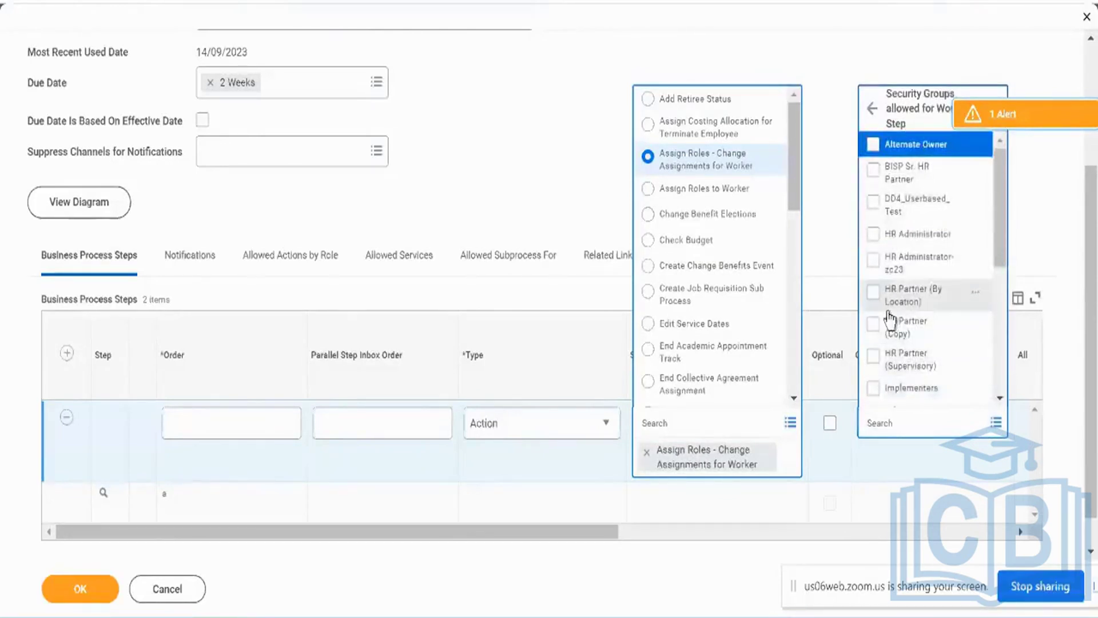
{"action": "left_click", "coordinate": [874, 359]}
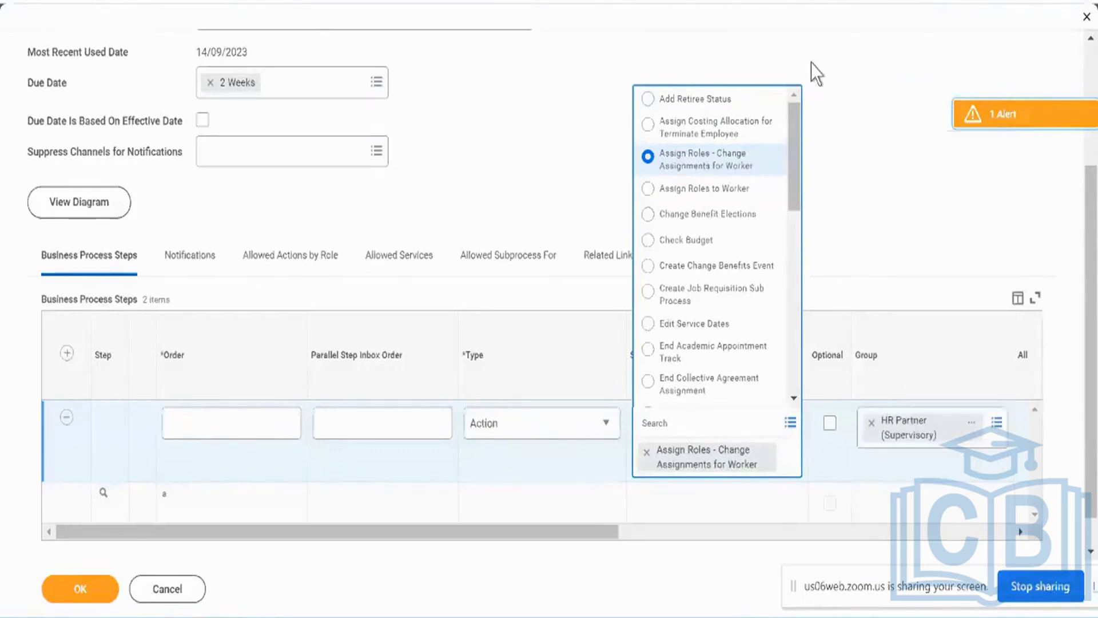
{"action": "left_click", "coordinate": [79, 592]}
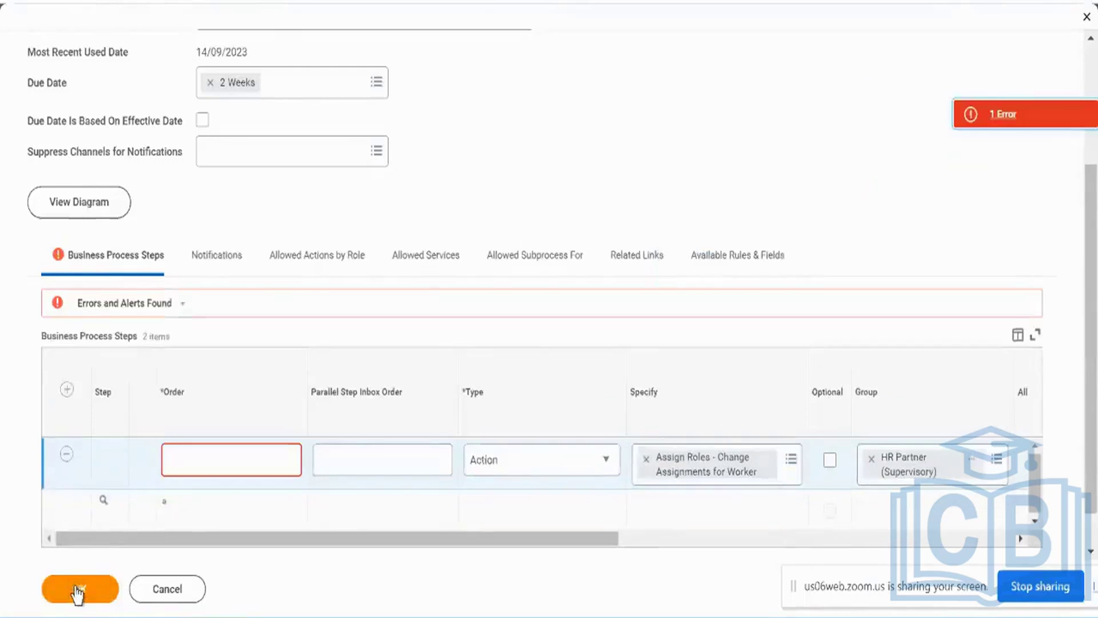
{"action": "left_click", "coordinate": [240, 461]}
Finish entering step b and save it into the Termination definition
{"action": "type", "text": "b"}
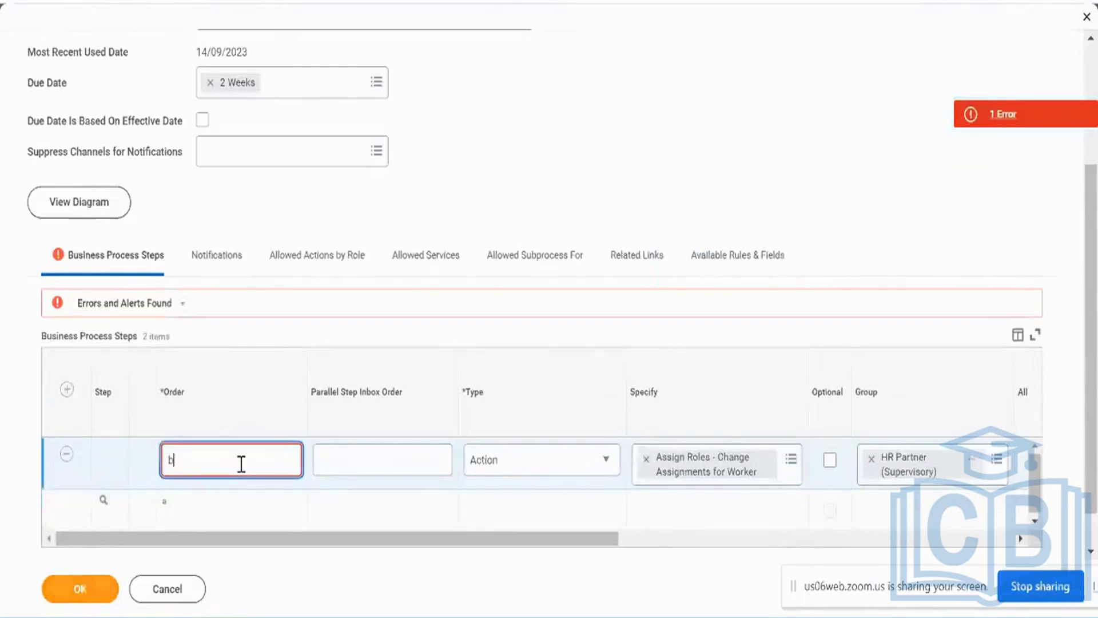
{"action": "left_click", "coordinate": [49, 591]}
{"action": "left_click", "coordinate": [488, 278]}
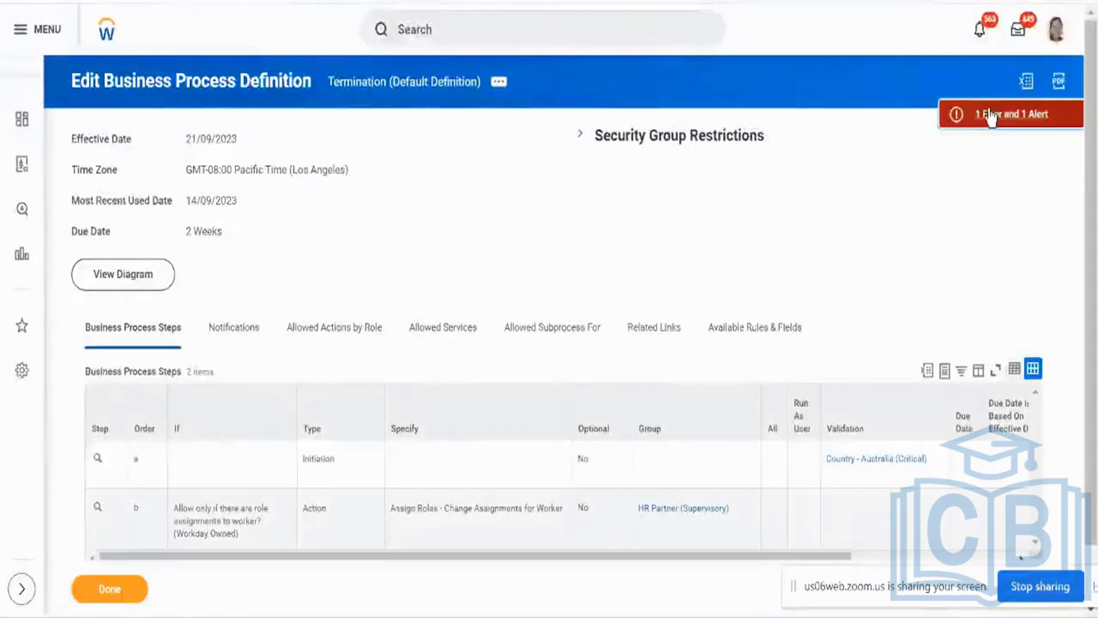
Review the 1 error and 1 alert: Assign Roles step b must follow a Completion step
{"action": "left_click", "coordinate": [992, 115]}
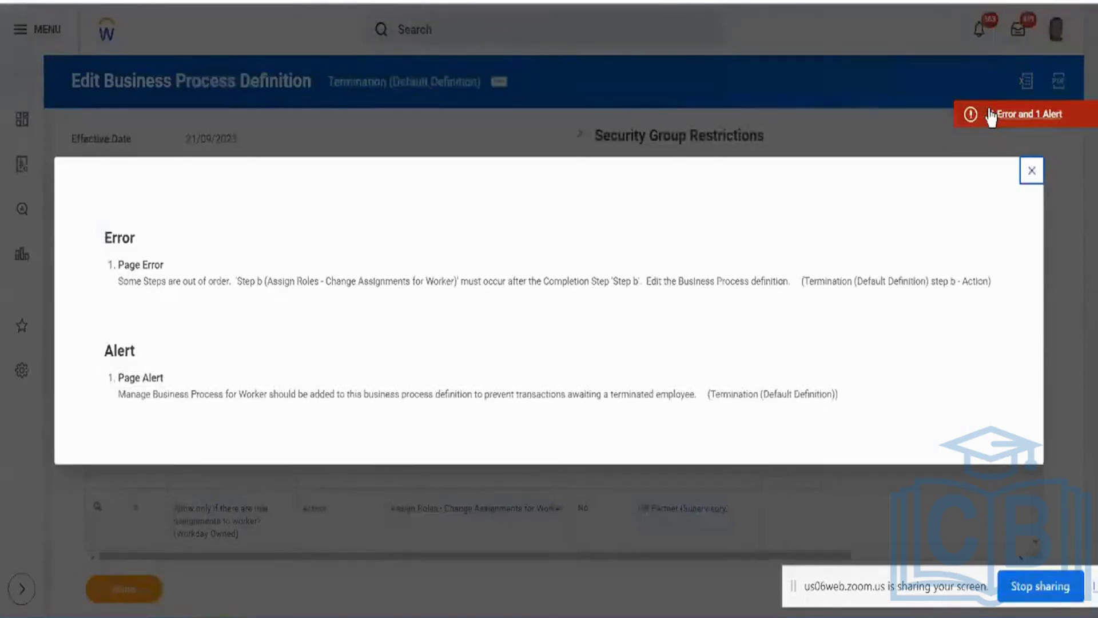
{"action": "left_click", "coordinate": [846, 292]}
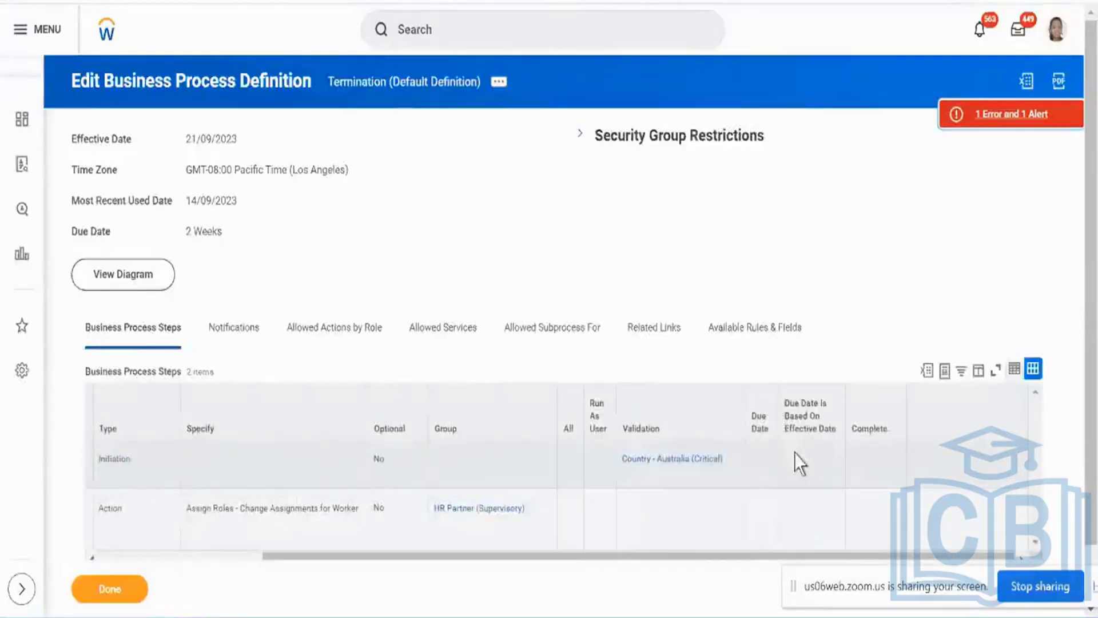
{"action": "left_click", "coordinate": [991, 111]}
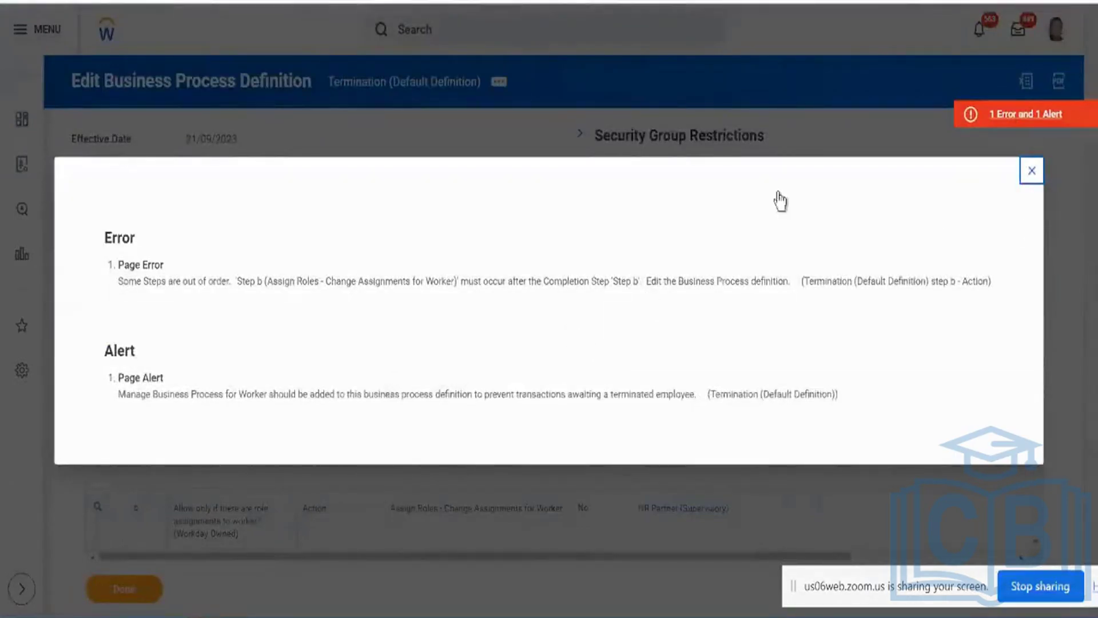
{"action": "key", "text": "Escape"}
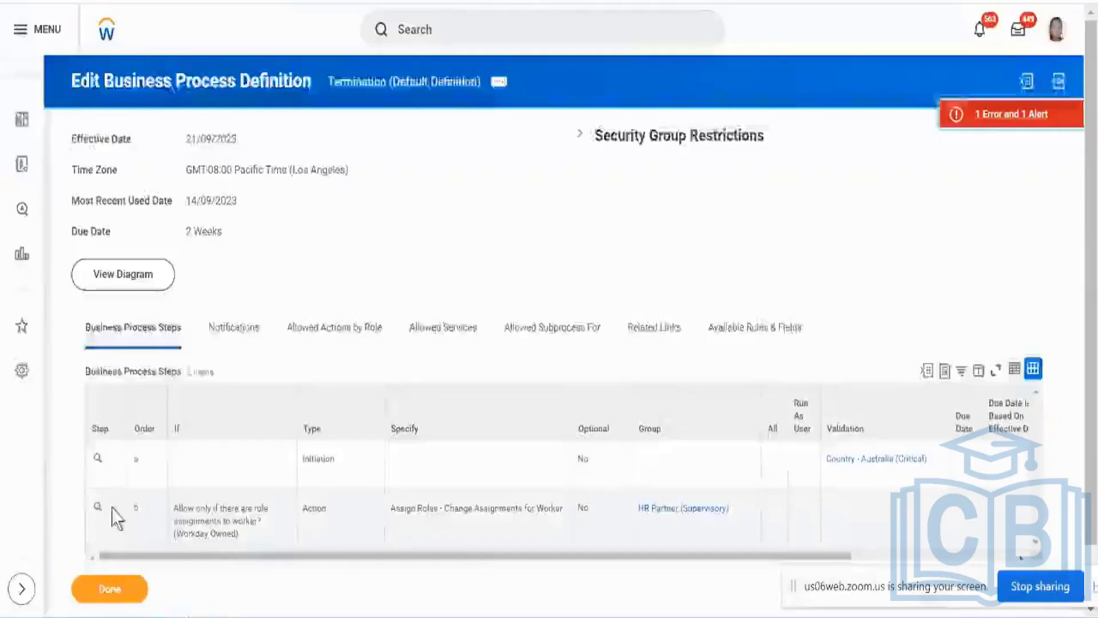
{"action": "left_click", "coordinate": [111, 506]}
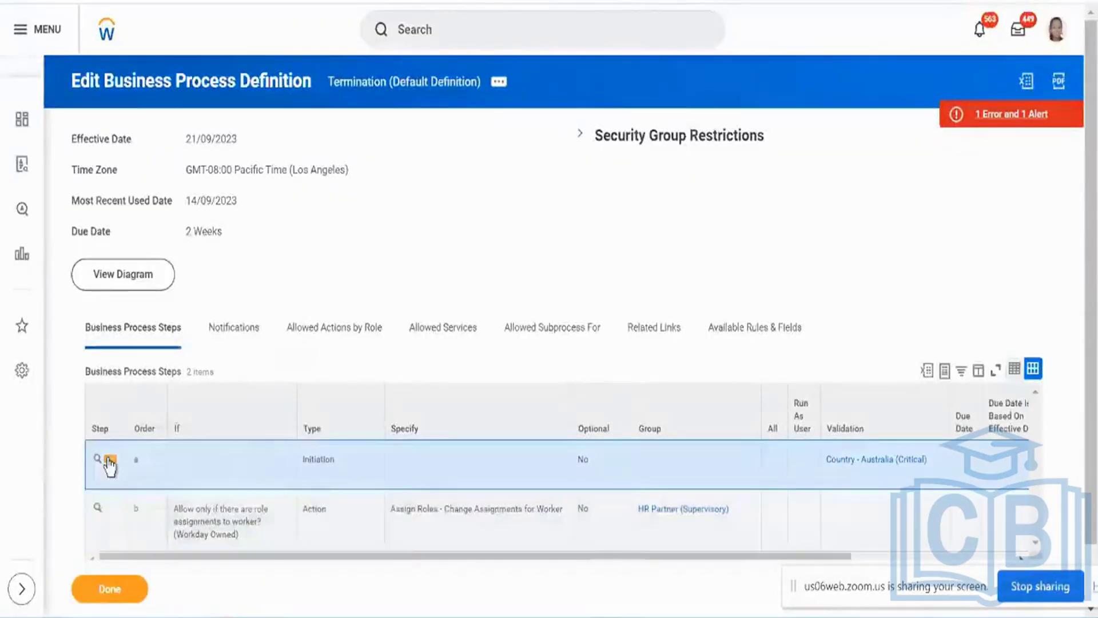
Set step a as the Completion step through Business Process > Set as Completion and confirm
{"action": "left_click", "coordinate": [109, 461]}
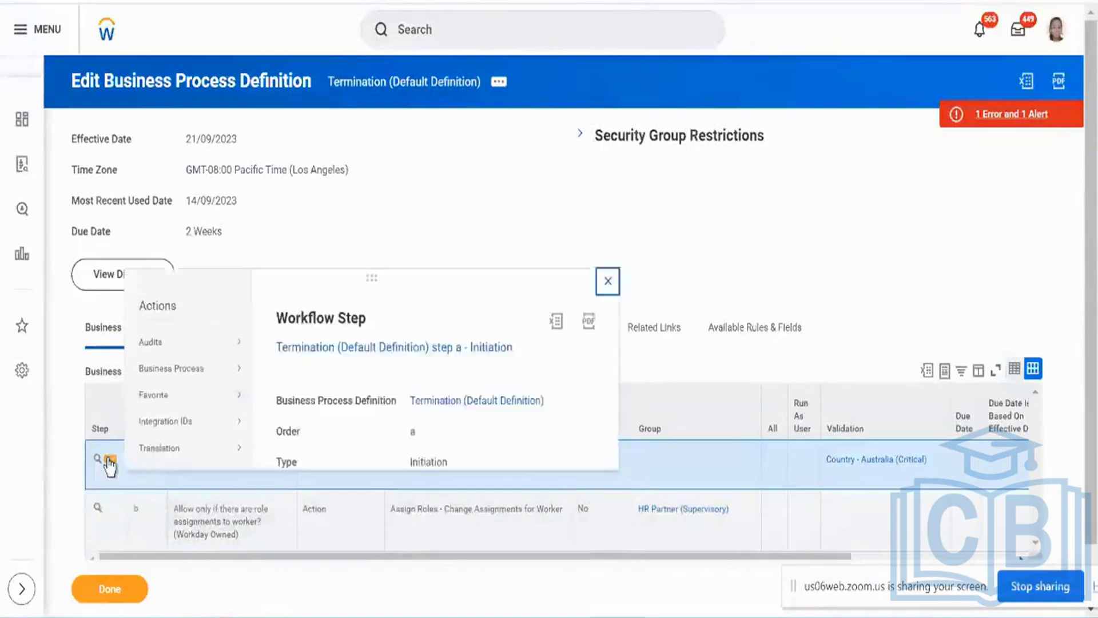
{"action": "mouse_move", "coordinate": [246, 367]}
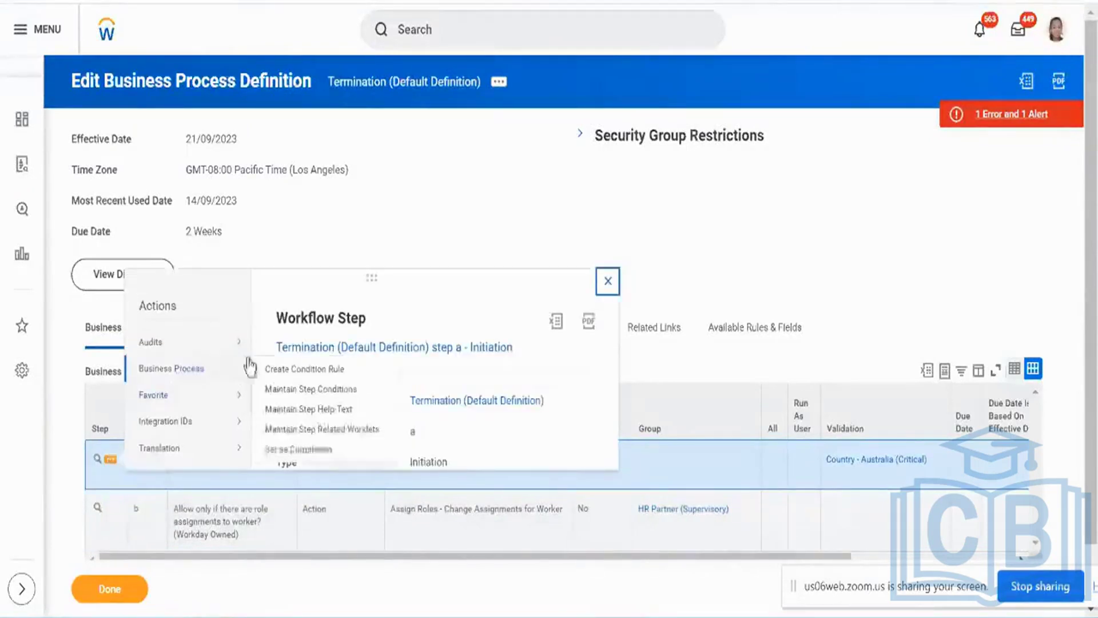
{"action": "left_click", "coordinate": [283, 450]}
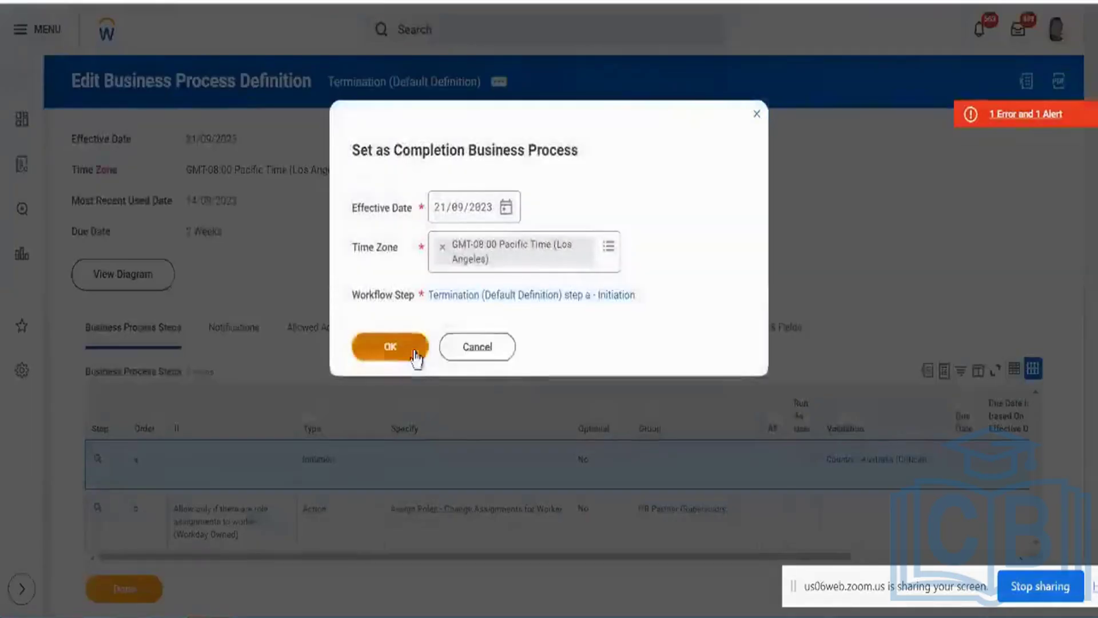
{"action": "left_click", "coordinate": [417, 360]}
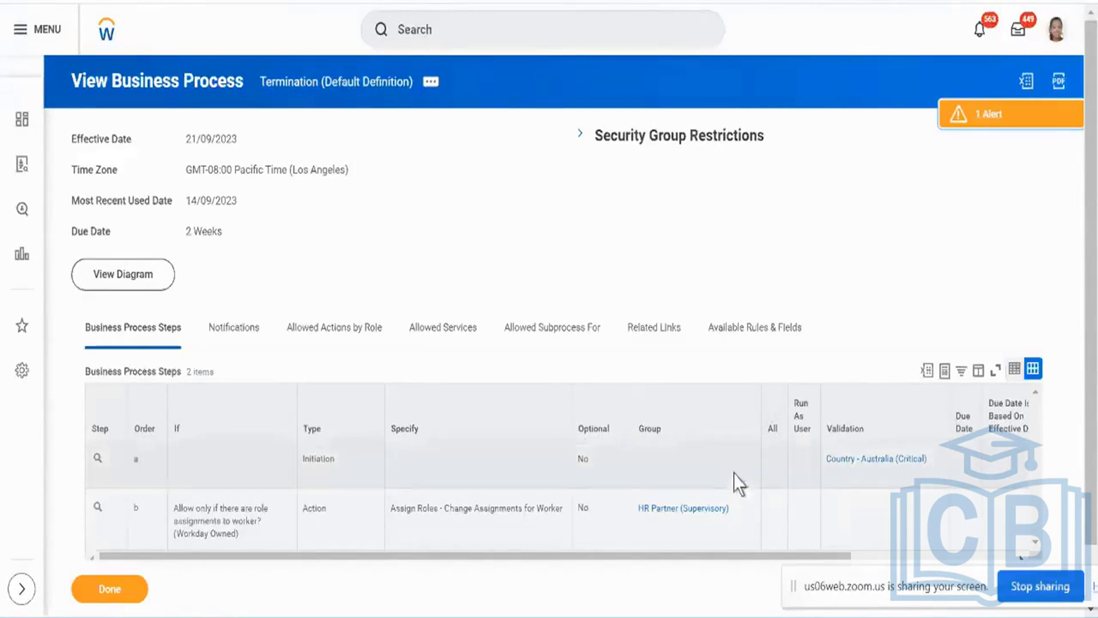
{"action": "triple_click", "coordinate": [456, 513]}
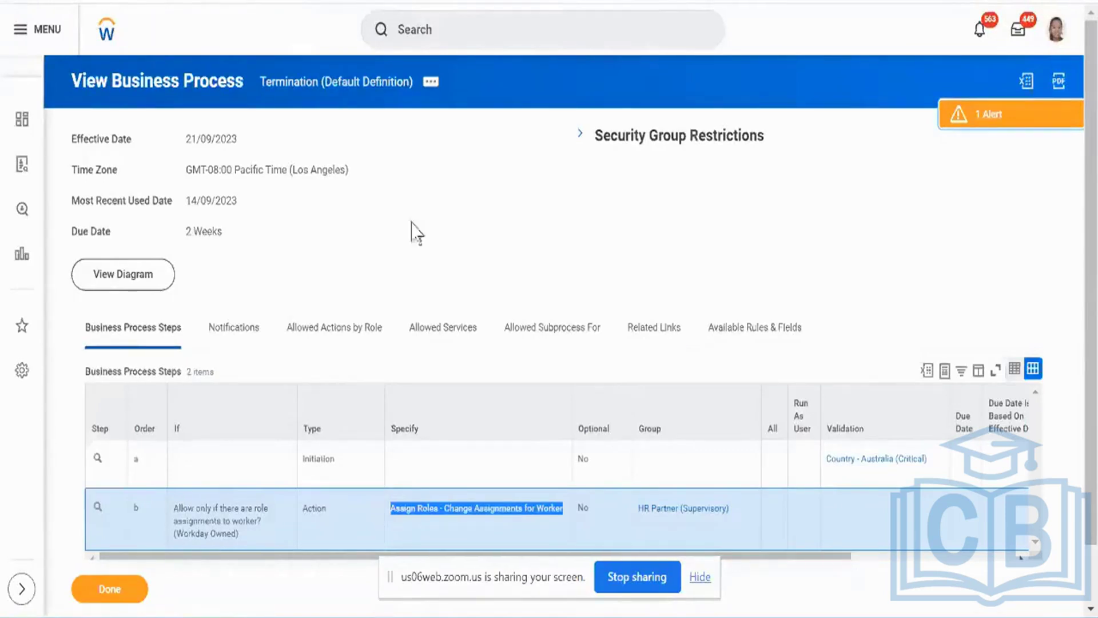
{"action": "left_click", "coordinate": [255, 82]}
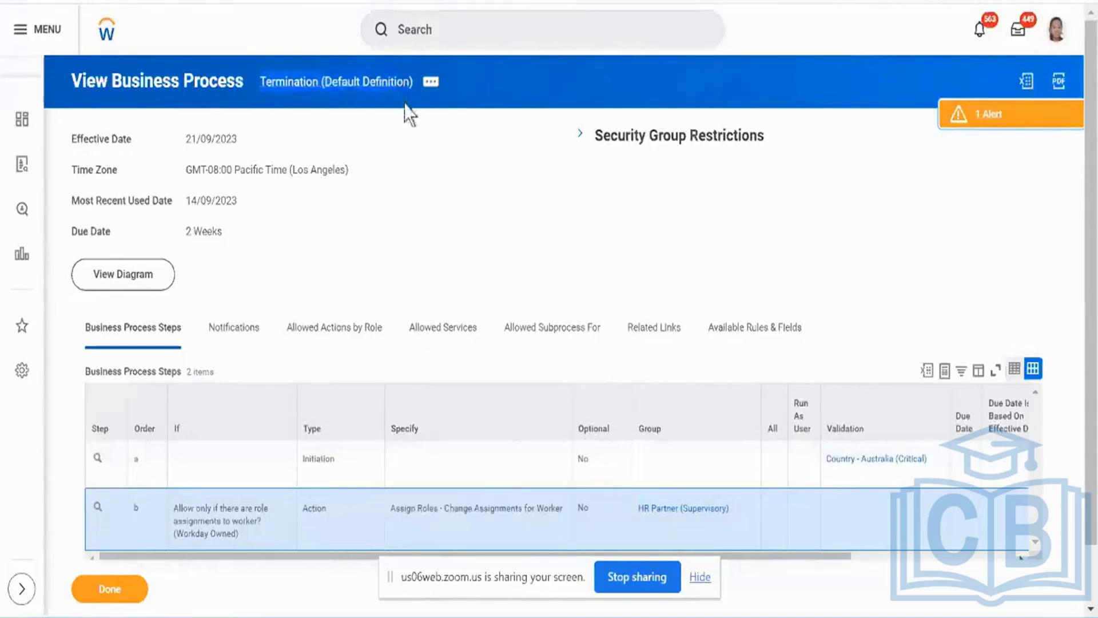
{"action": "double_click", "coordinate": [222, 511]}
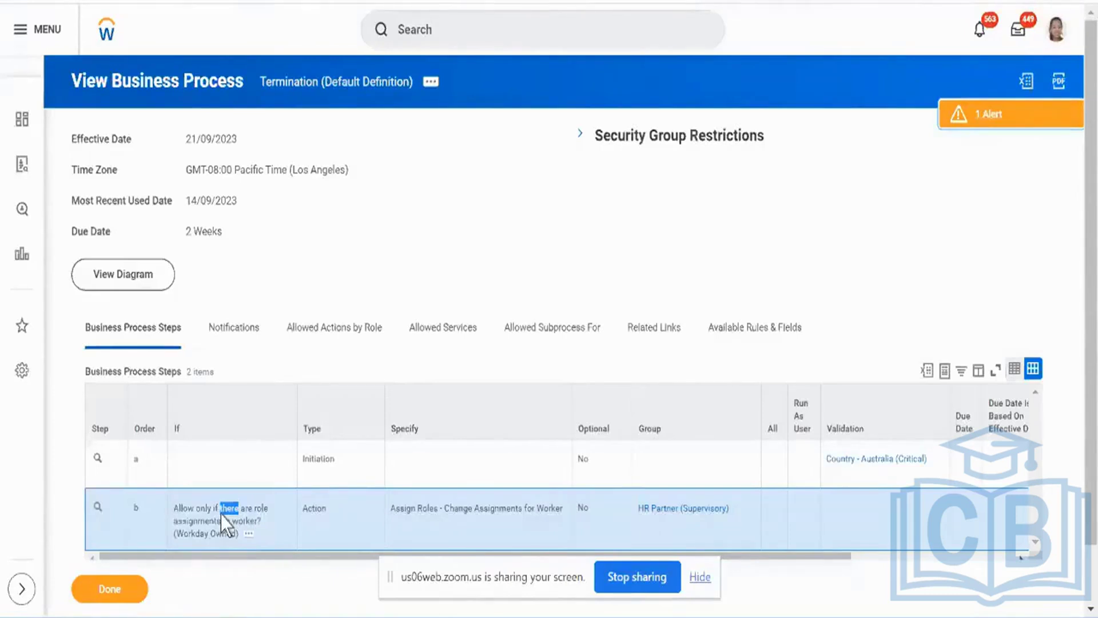
{"action": "triple_click", "coordinate": [221, 514]}
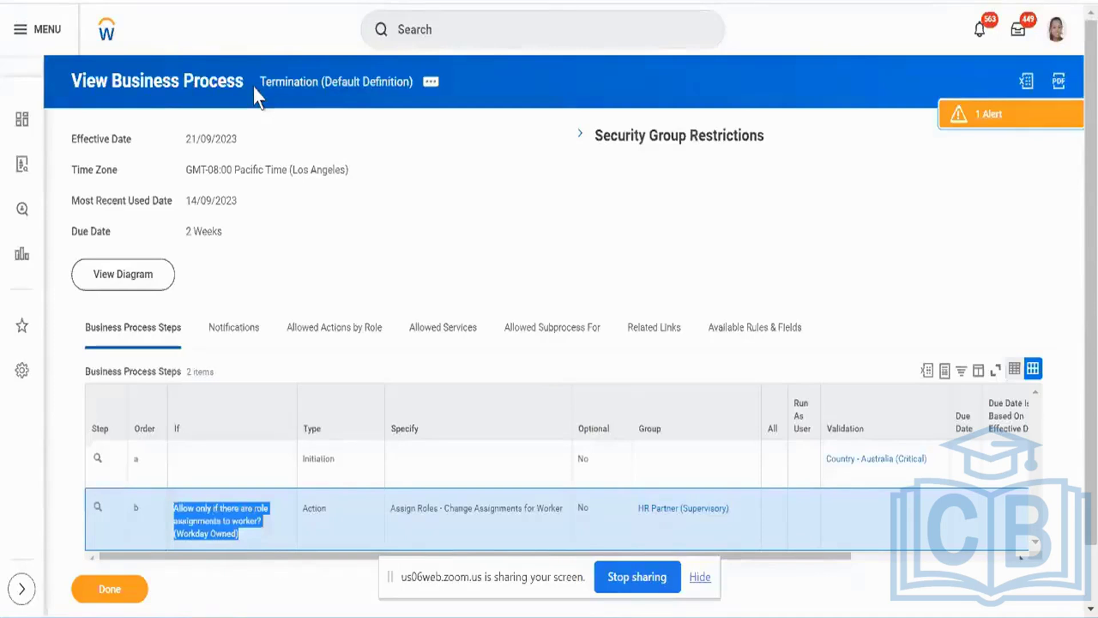
{"action": "left_click", "coordinate": [356, 112]}
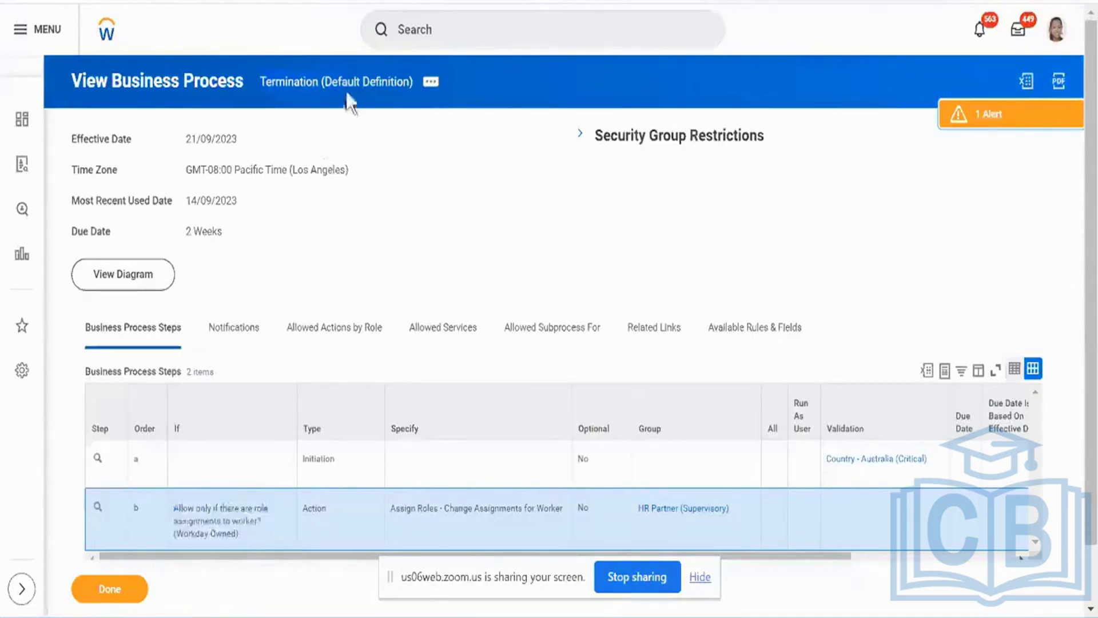